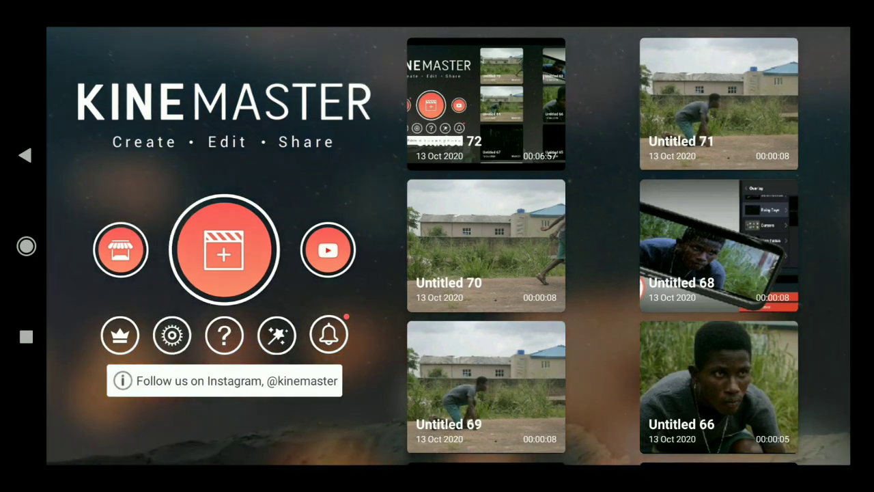
Review Device Capability Information in settings (1440p editing, video layer counts), then return home.
click(172, 335)
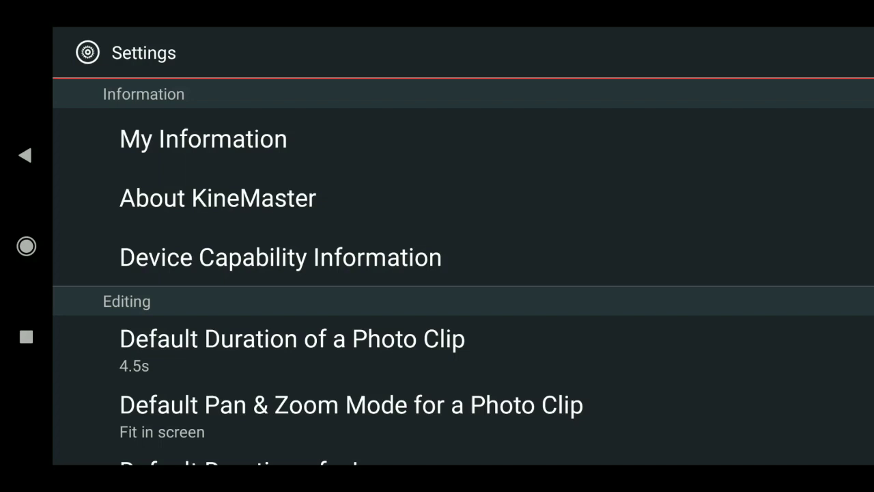
click(280, 257)
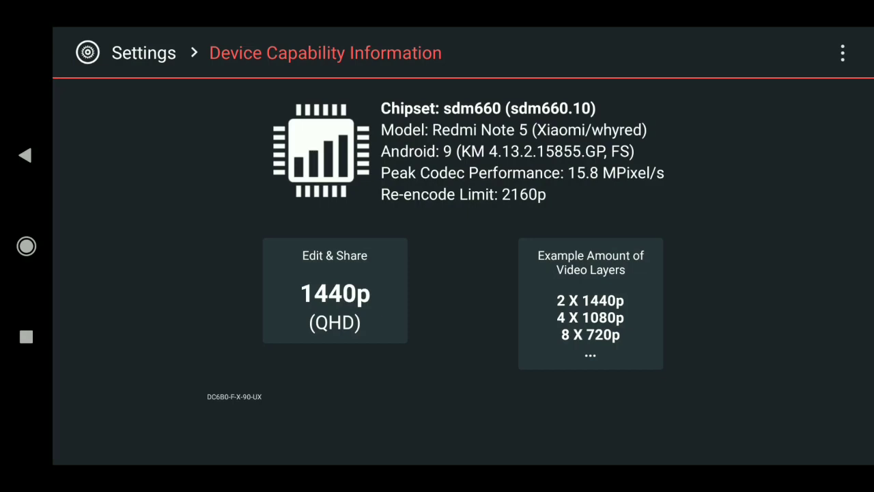
drag(711, 306, 745, 250)
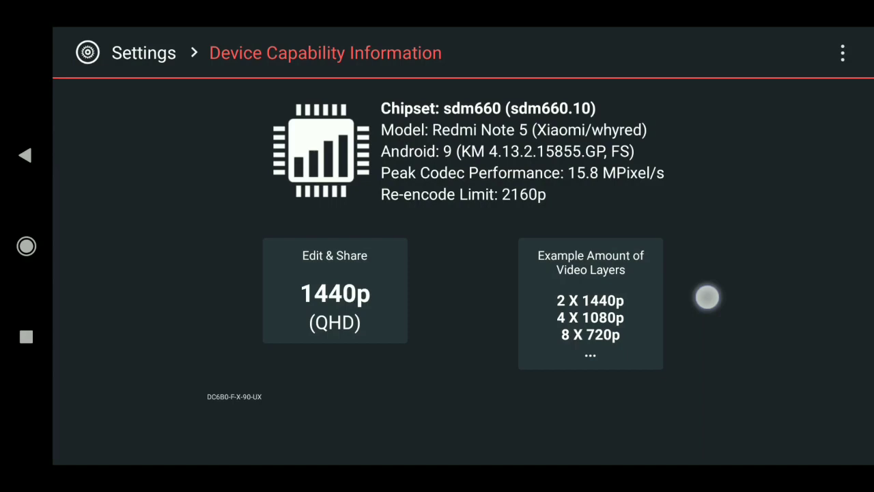
drag(707, 297, 733, 262)
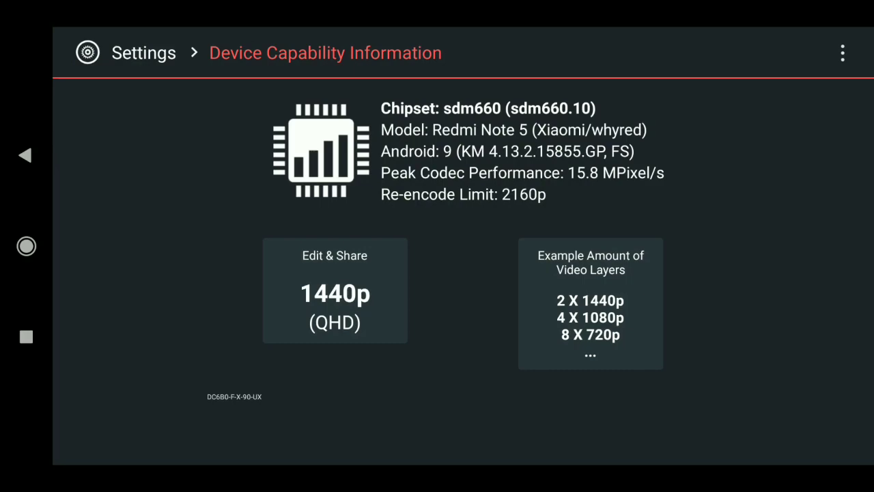
click(24, 155)
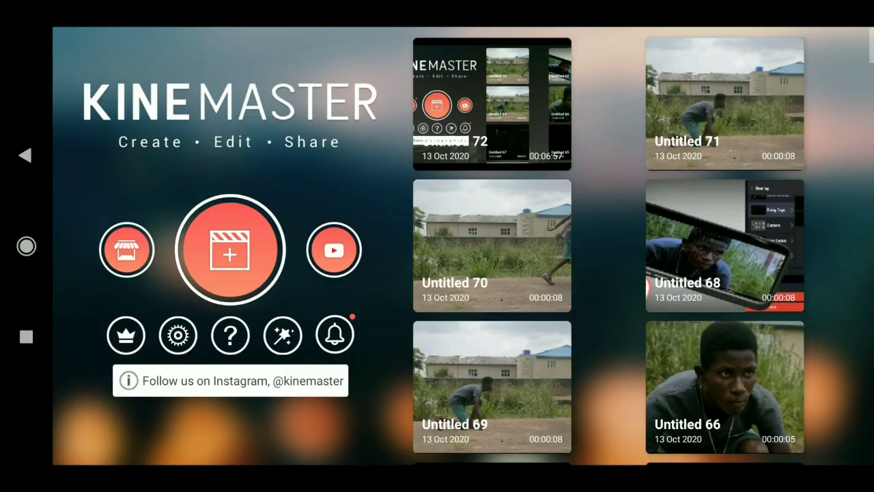
Create a new project containing GRADE 20.mp4 from the DCIM folder.
click(230, 249)
click(24, 155)
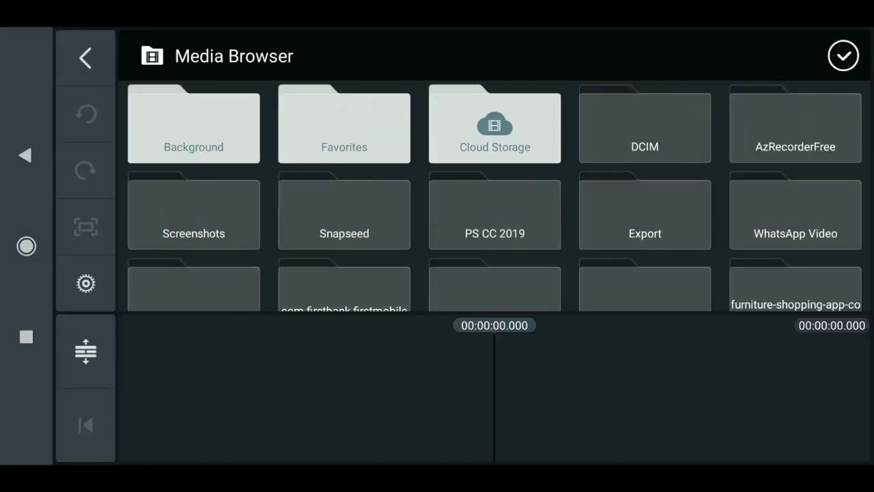
click(665, 136)
scroll(731, 218, down, 5)
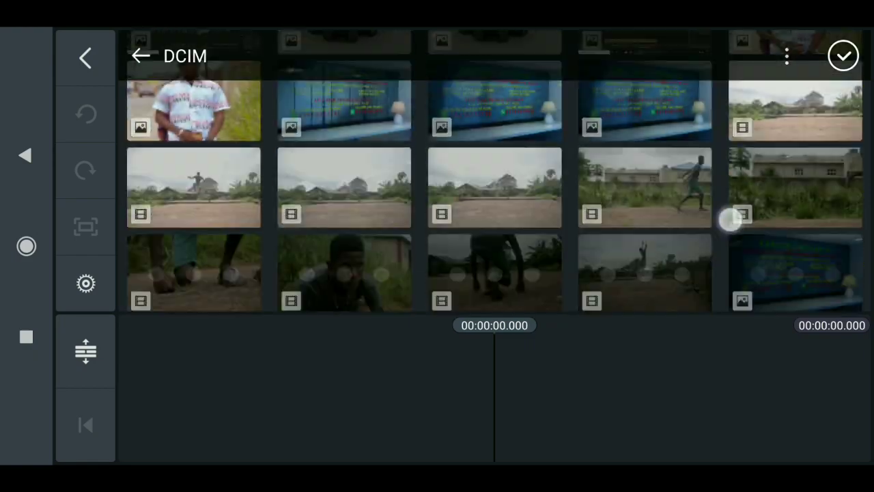
scroll(747, 185, down, 5)
scroll(753, 140, down, 5)
scroll(749, 143, down, 5)
scroll(750, 142, up, 3)
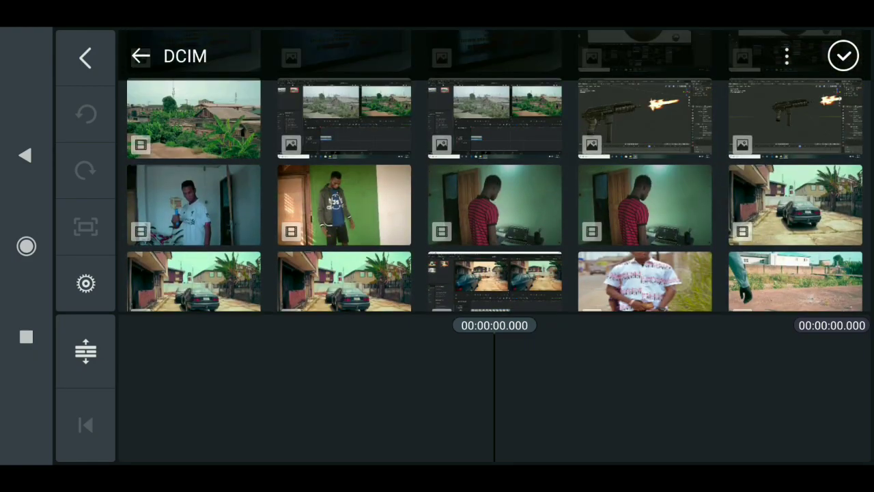
click(662, 203)
click(843, 56)
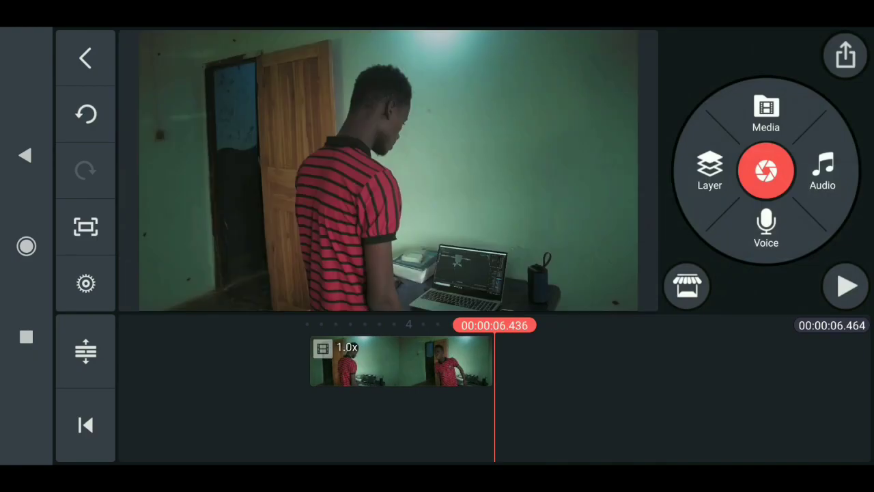
Select the clip, scrub through it, and return the playhead to its start.
click(579, 368)
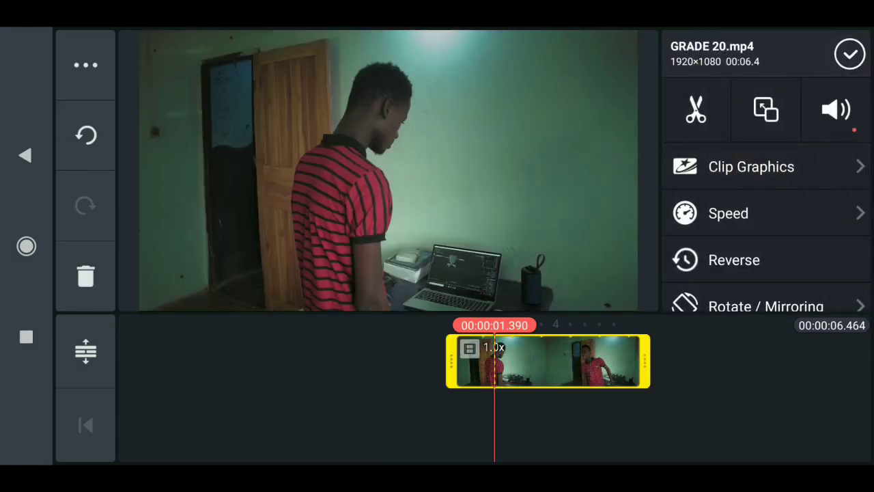
click(849, 54)
click(591, 357)
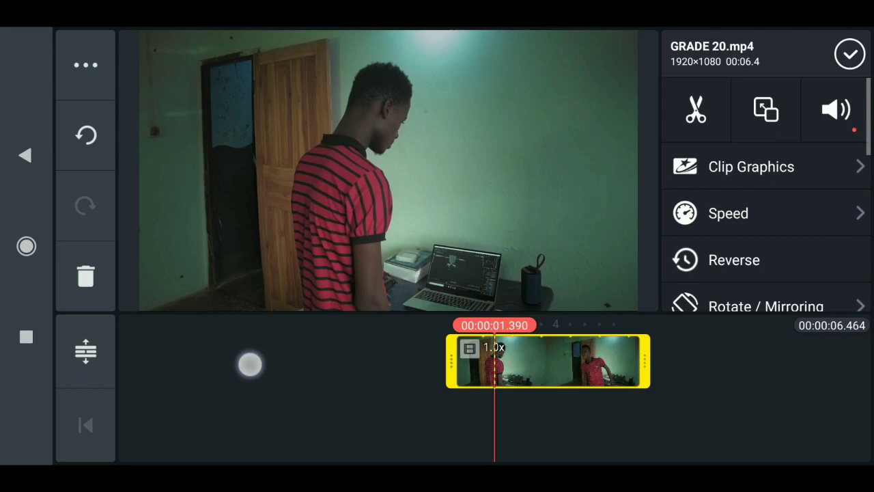
mouse_move(250, 365)
mouse_down()
mouse_move(157, 335)
mouse_move(267, 351)
mouse_up()
click(850, 54)
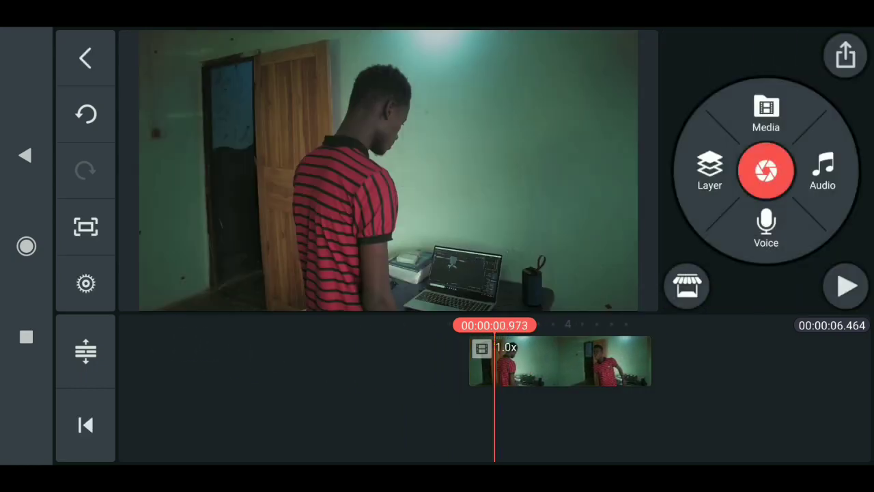
drag(632, 370, 713, 349)
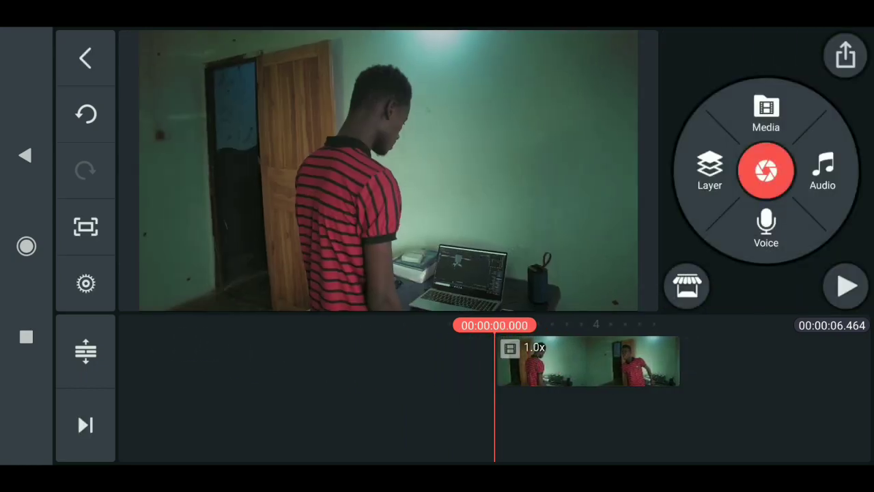
click(598, 362)
Duplicate the clip as a layer, shrink it to quarter size, and place it top-left.
click(85, 65)
click(234, 91)
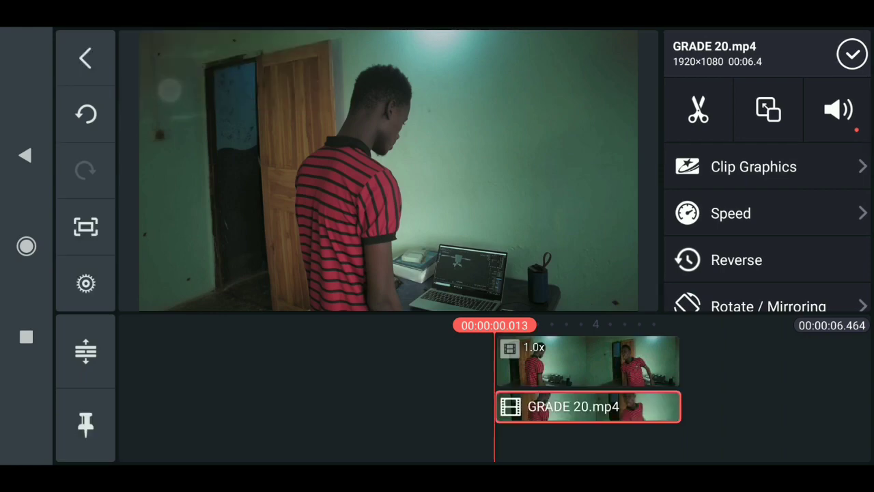
click(849, 54)
click(611, 415)
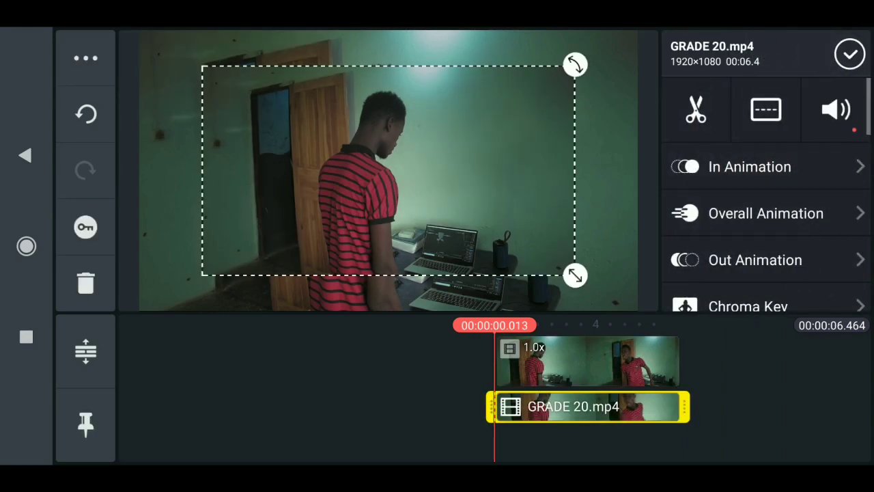
mouse_move(560, 244)
mouse_down()
mouse_move(476, 232)
mouse_move(431, 205)
mouse_up()
mouse_move(273, 181)
mouse_down()
mouse_move(180, 121)
mouse_move(201, 120)
mouse_up()
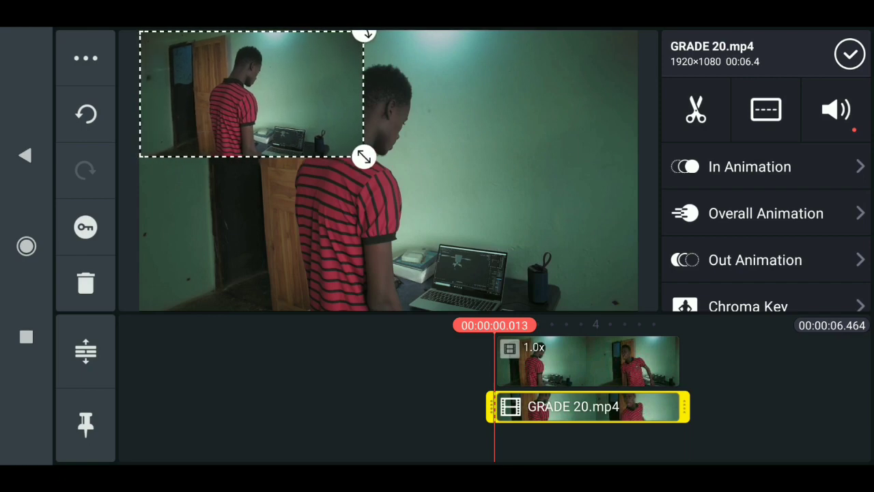
Duplicate the quarter-size layer and place the copy in the top-right quadrant.
click(86, 58)
click(215, 50)
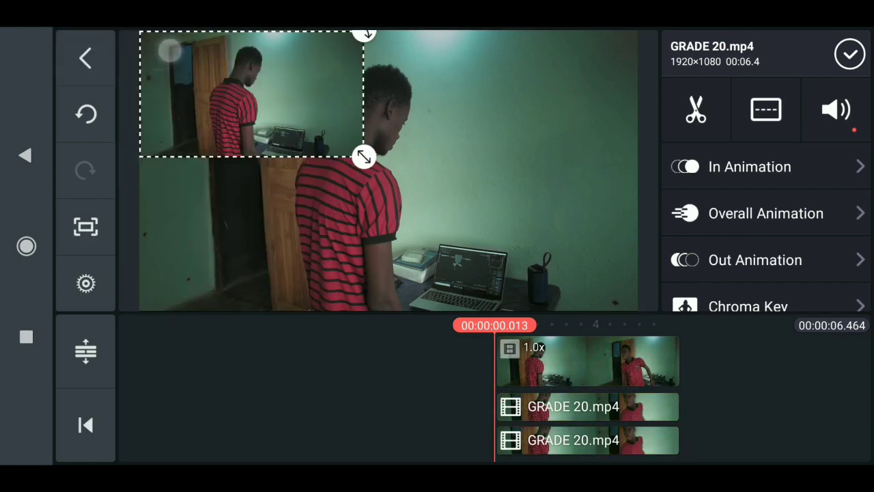
click(323, 122)
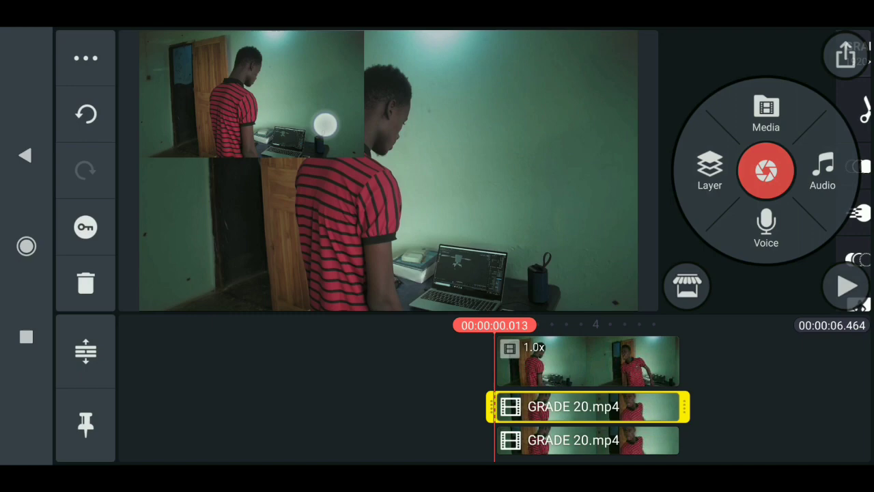
drag(221, 123, 328, 135)
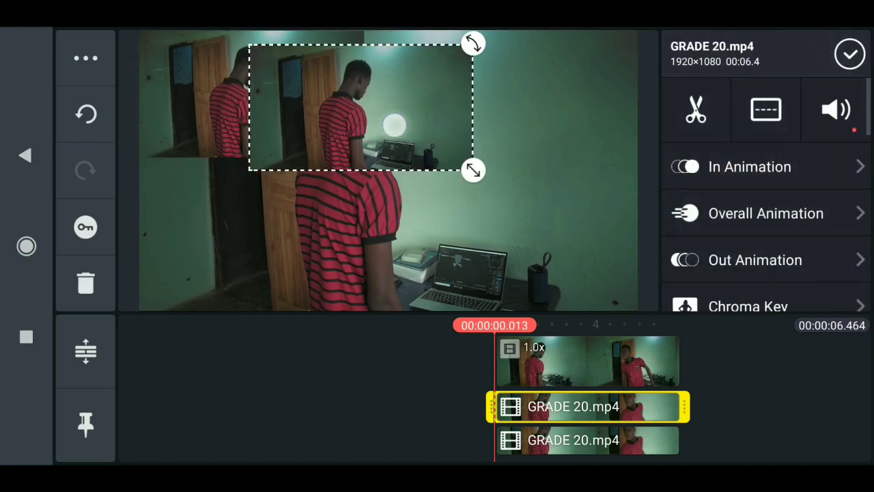
mouse_move(396, 126)
mouse_down()
mouse_move(553, 125)
mouse_move(543, 115)
mouse_up()
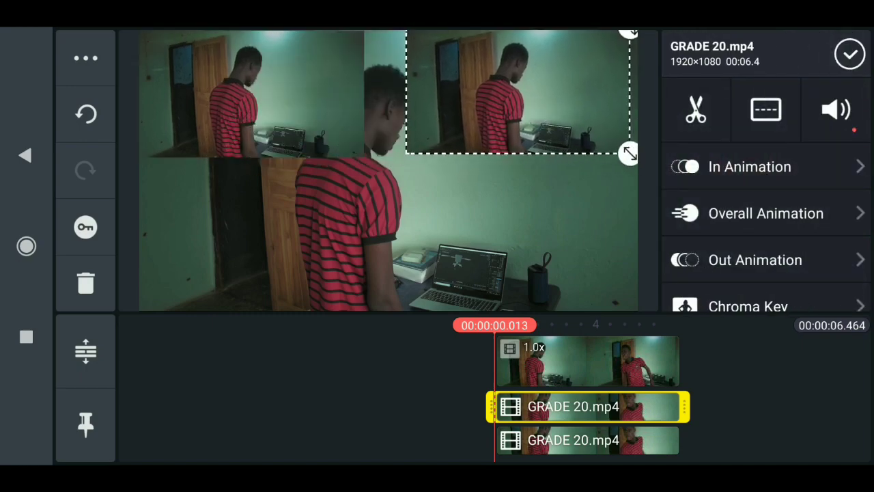
click(86, 57)
Add two more copies, placing them in the bottom-right and bottom-left quadrants.
click(214, 51)
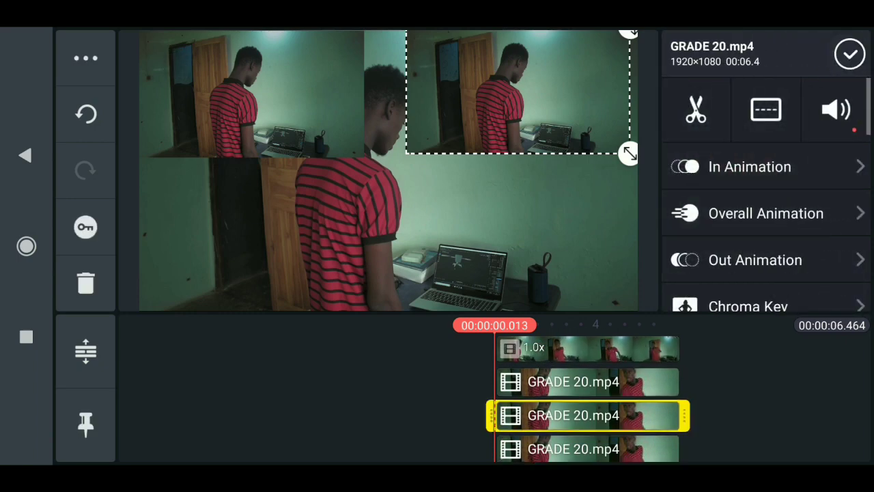
drag(550, 216, 540, 310)
drag(519, 247, 539, 192)
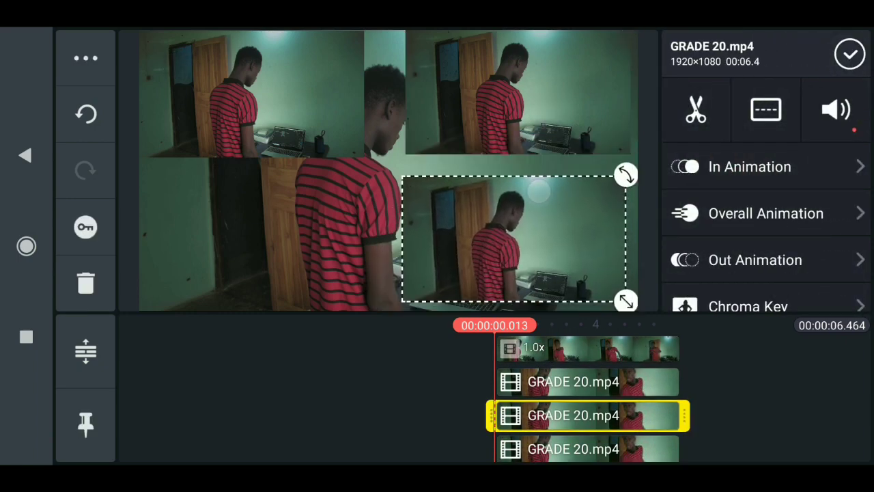
click(86, 58)
click(162, 39)
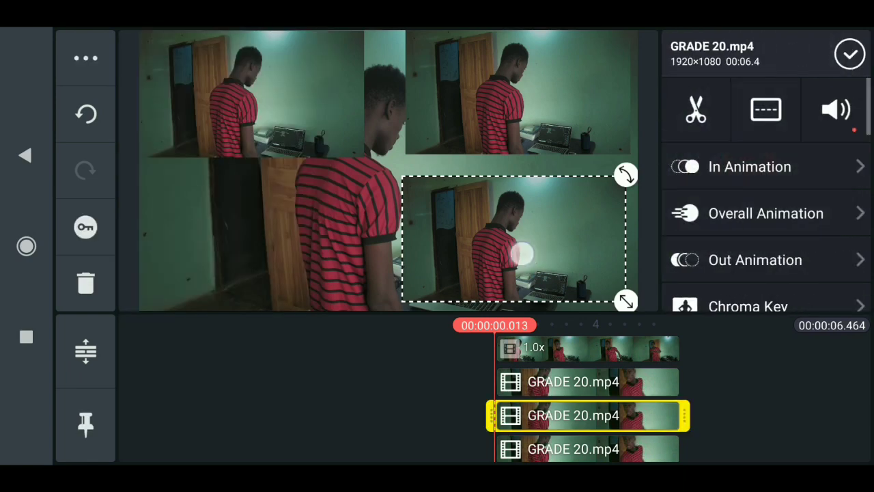
drag(522, 254, 431, 246)
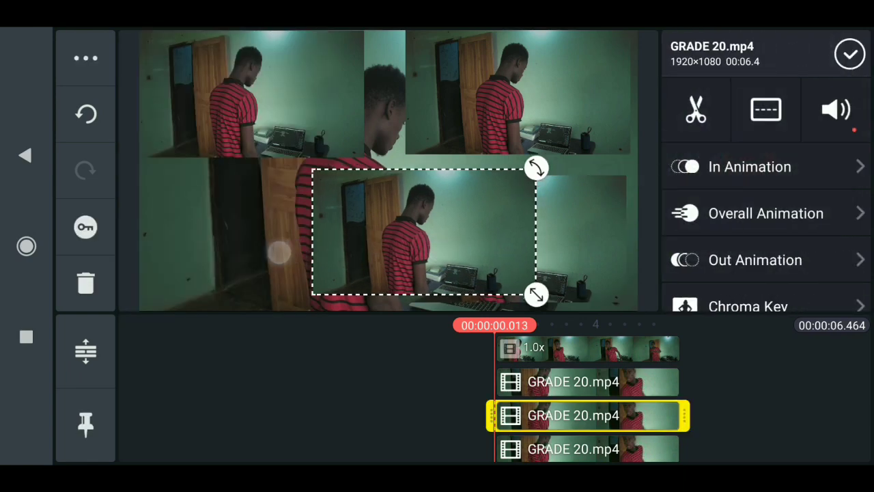
drag(306, 252, 237, 260)
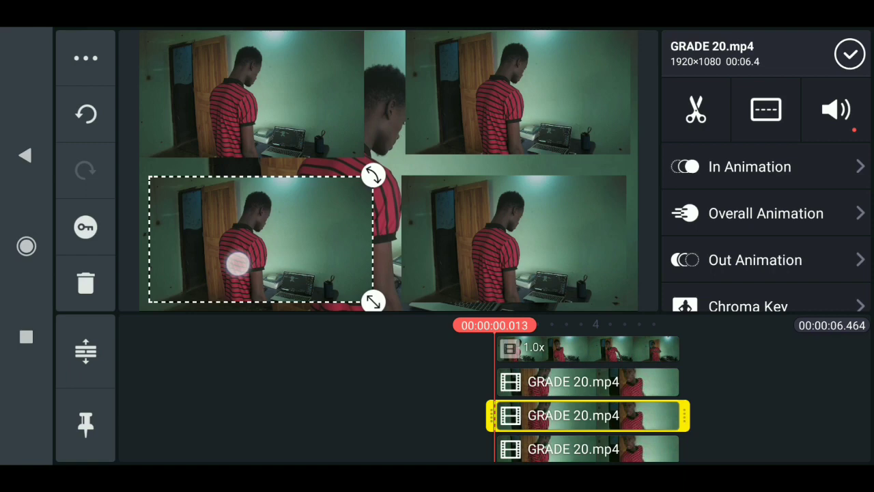
Select the middle GRADE 20.mp4 layer and send it back one level.
click(850, 55)
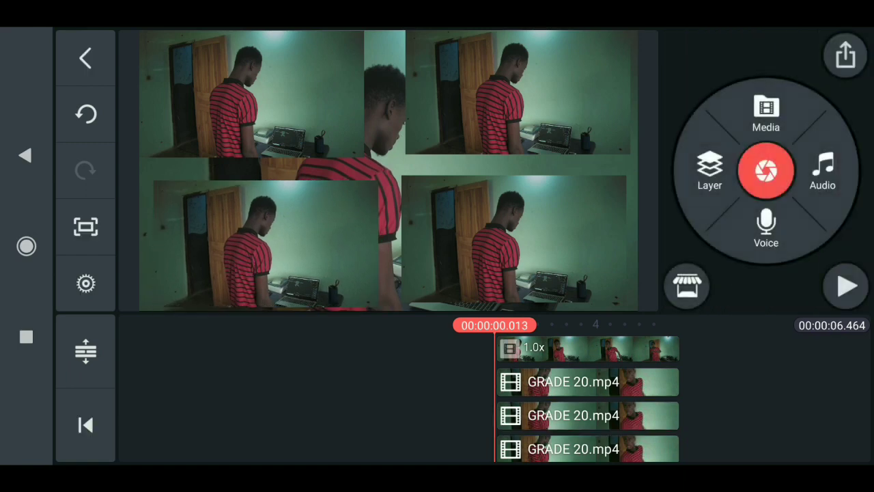
drag(722, 366, 729, 331)
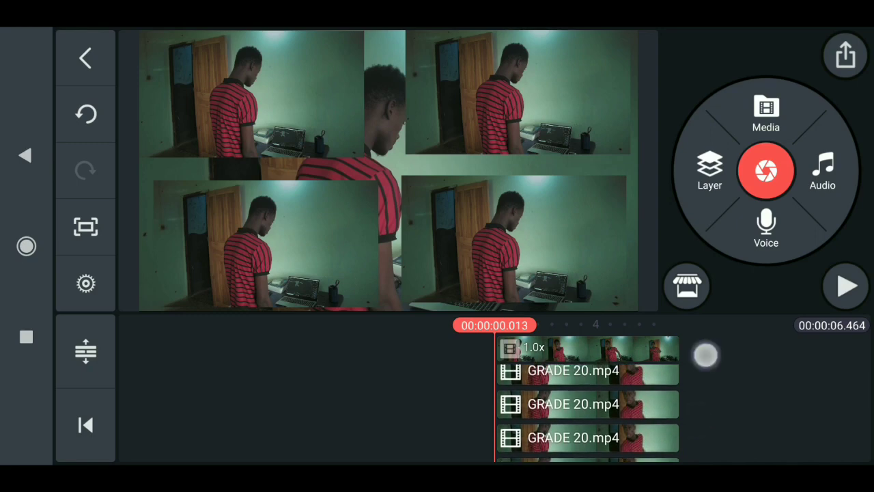
drag(699, 372, 699, 403)
click(700, 403)
click(85, 58)
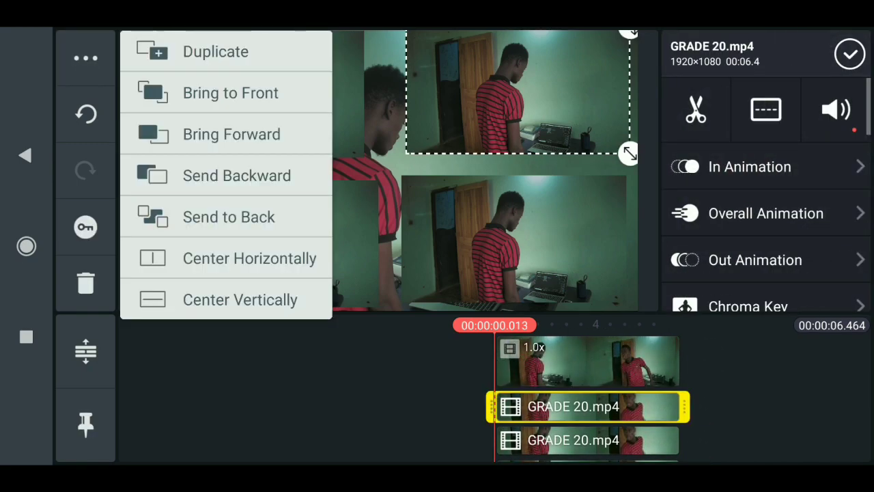
click(234, 174)
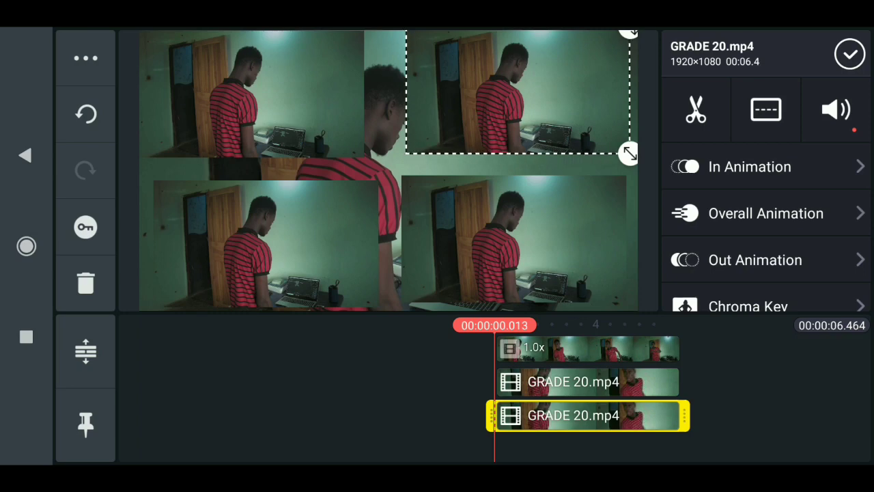
Move the top-right tile to the frame centre and check all layer tracks.
drag(542, 94, 441, 153)
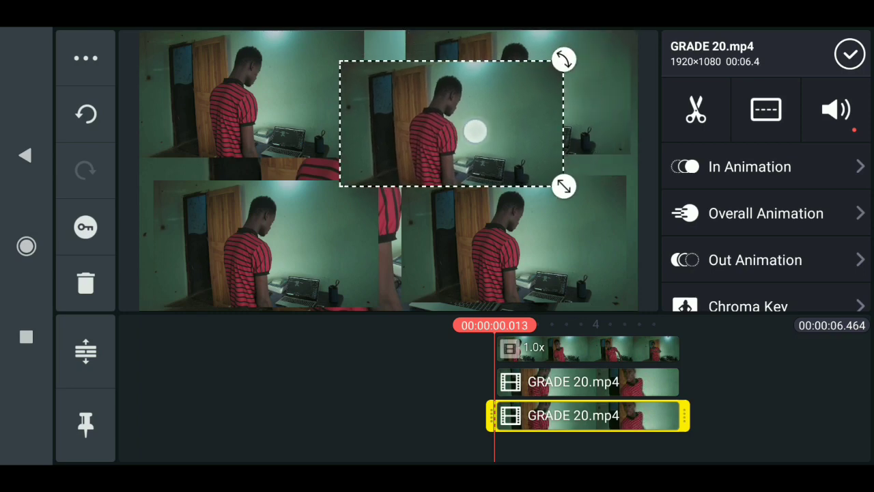
drag(251, 371, 187, 358)
click(849, 55)
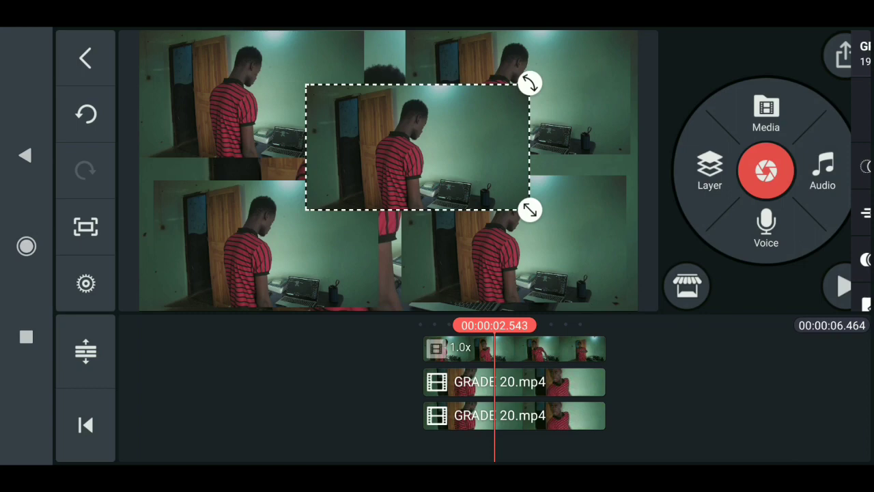
drag(673, 445, 673, 412)
click(85, 351)
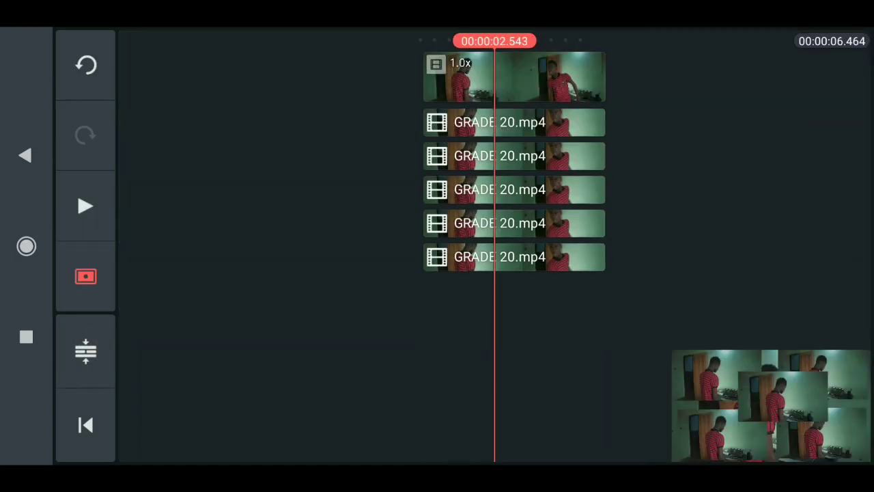
click(85, 351)
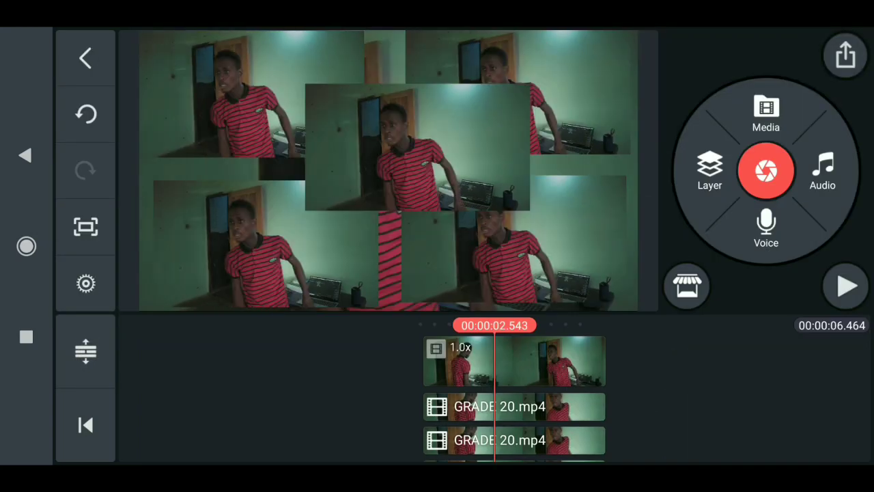
Duplicate the second GRADE 20.mp4 layer and move the copy toward the centre.
click(516, 406)
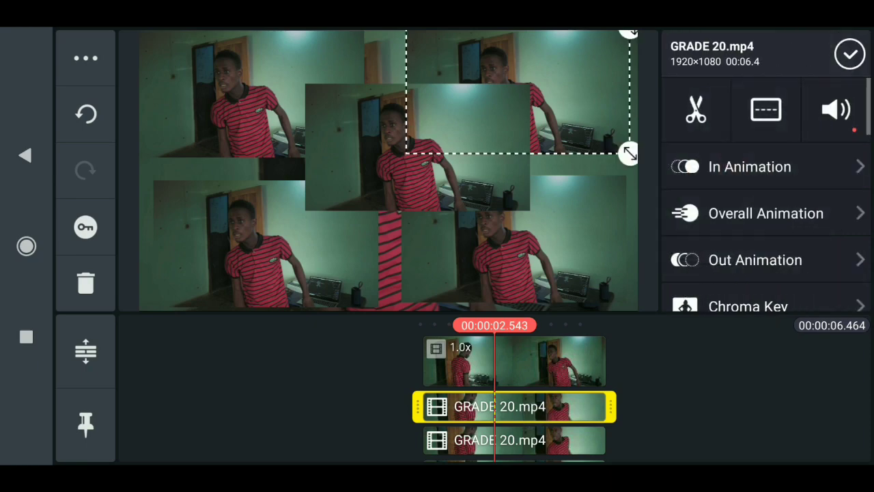
click(85, 58)
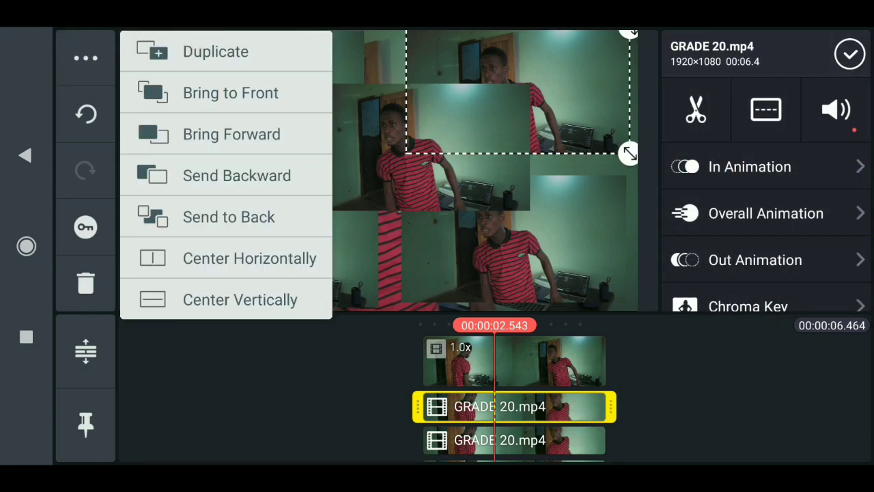
click(214, 51)
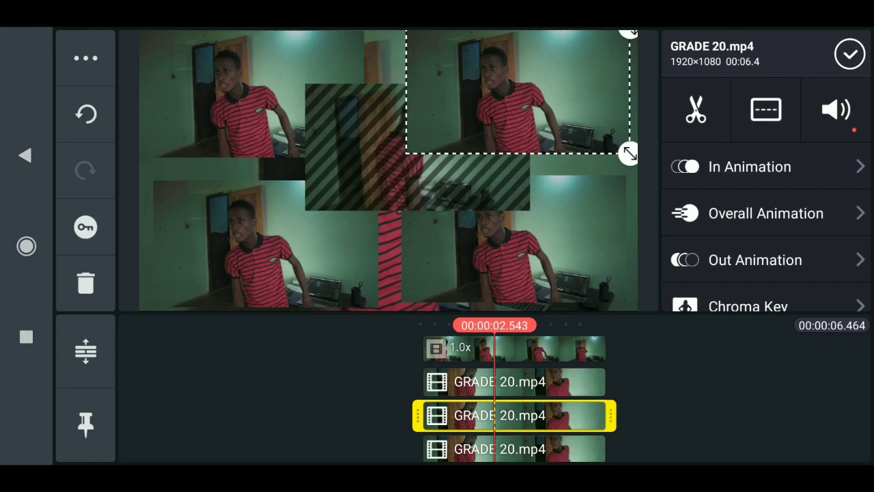
drag(510, 93, 413, 131)
drag(665, 376, 695, 374)
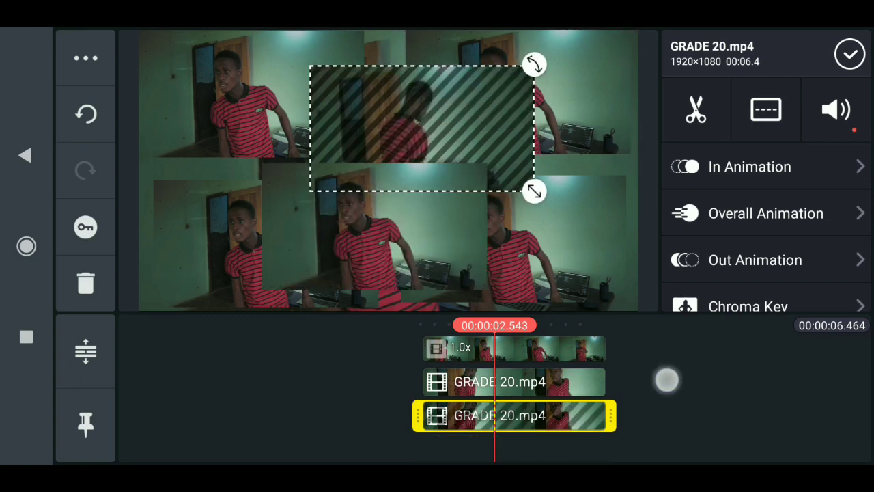
click(718, 316)
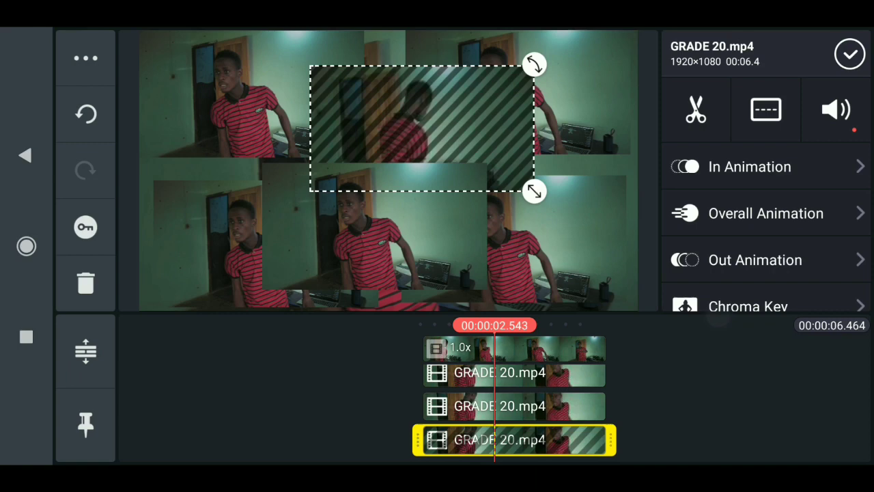
Select the bottom layer and scrub back to about 1.8 seconds to check placement.
click(85, 350)
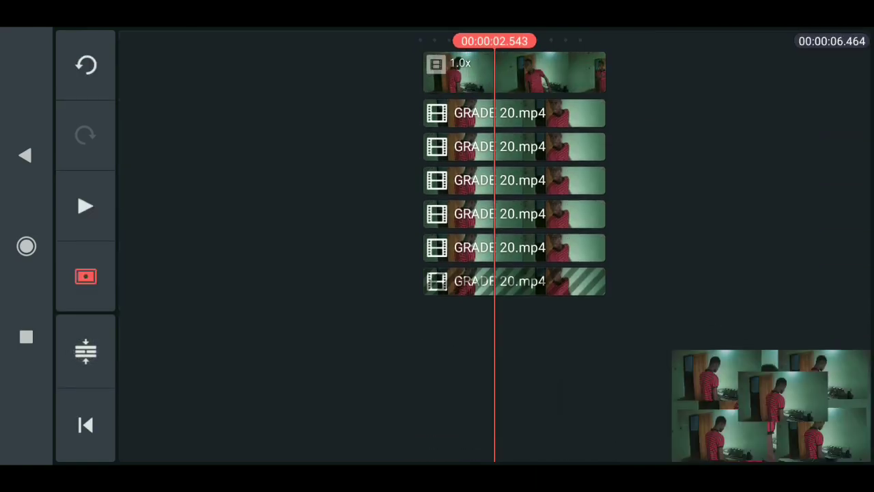
click(519, 290)
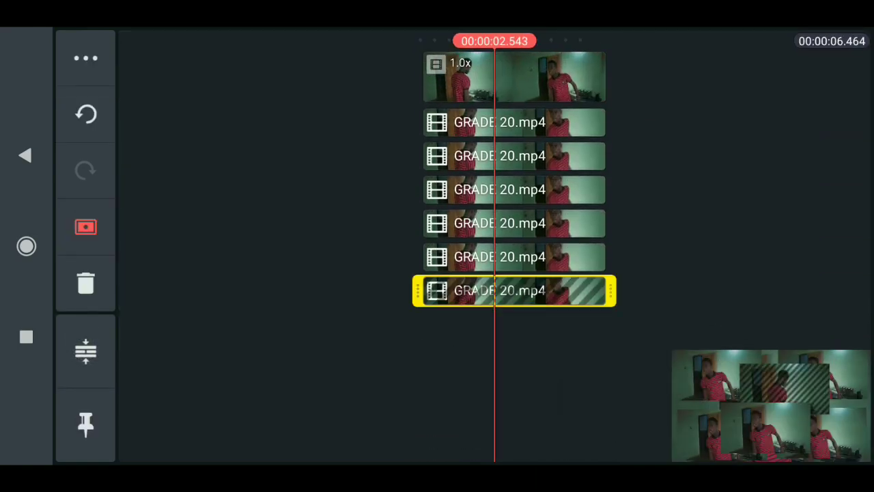
click(85, 350)
drag(669, 367, 683, 324)
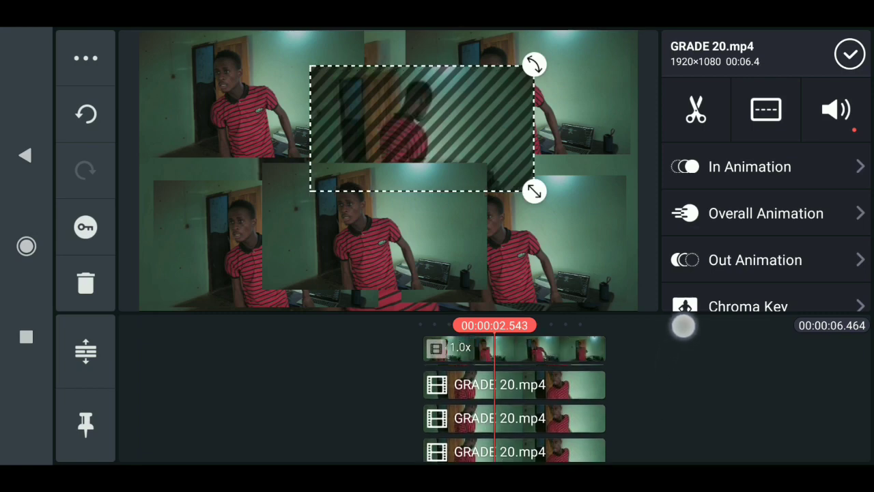
drag(680, 365, 697, 306)
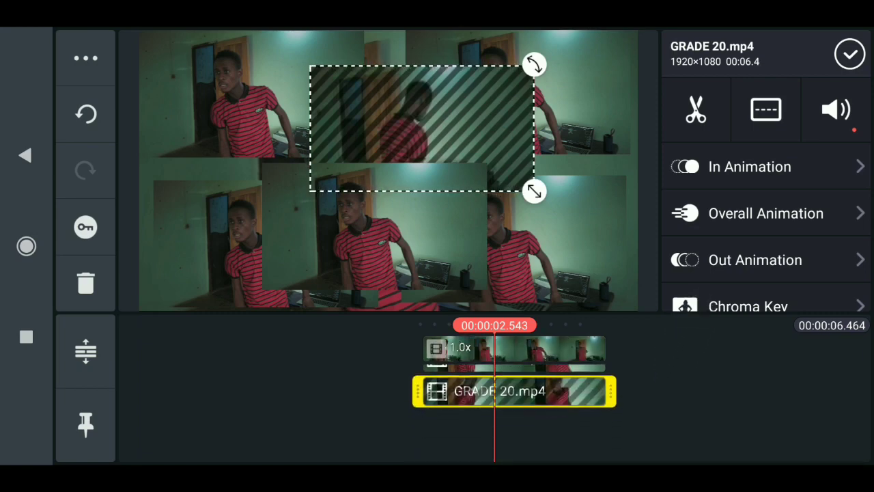
click(849, 54)
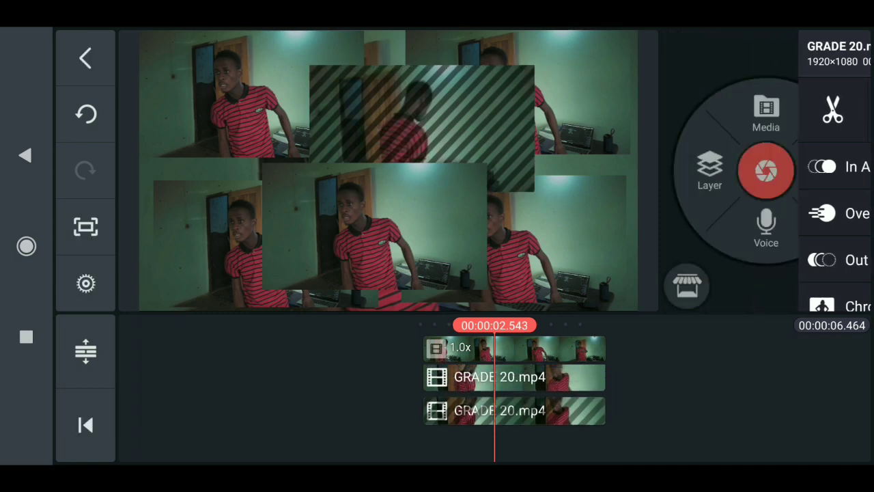
drag(648, 390, 669, 393)
click(567, 418)
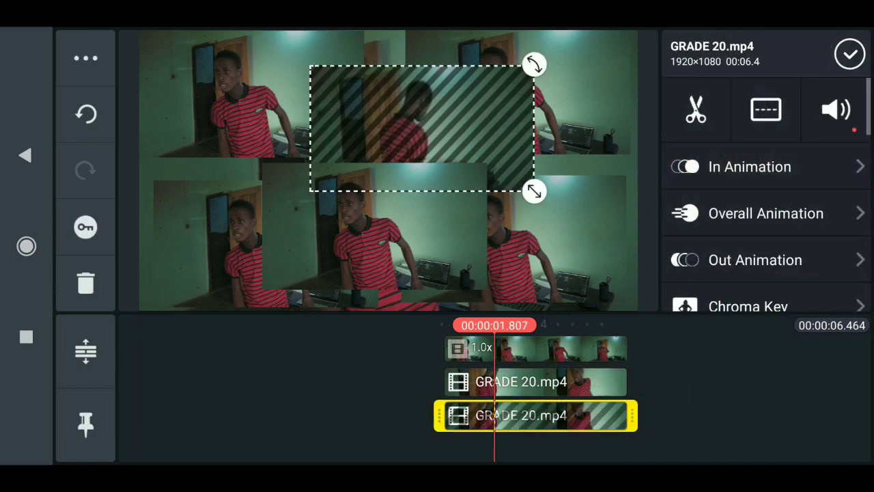
click(849, 54)
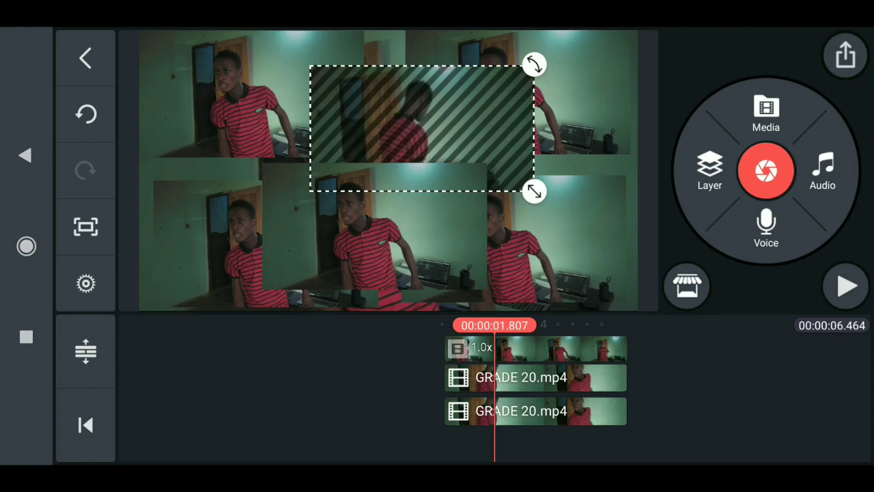
drag(220, 345, 244, 348)
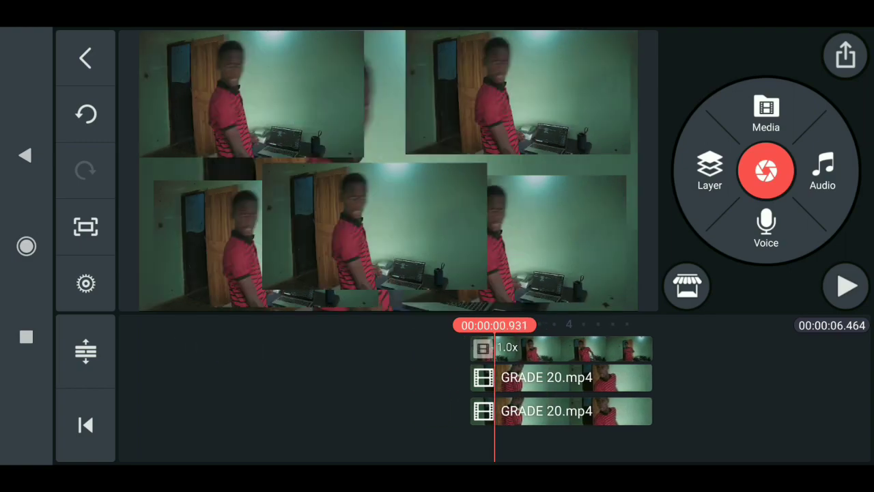
Enable Unlimited Video Layer Mode in Advanced and Experimental Settings, accepting the warning, then return home.
click(24, 156)
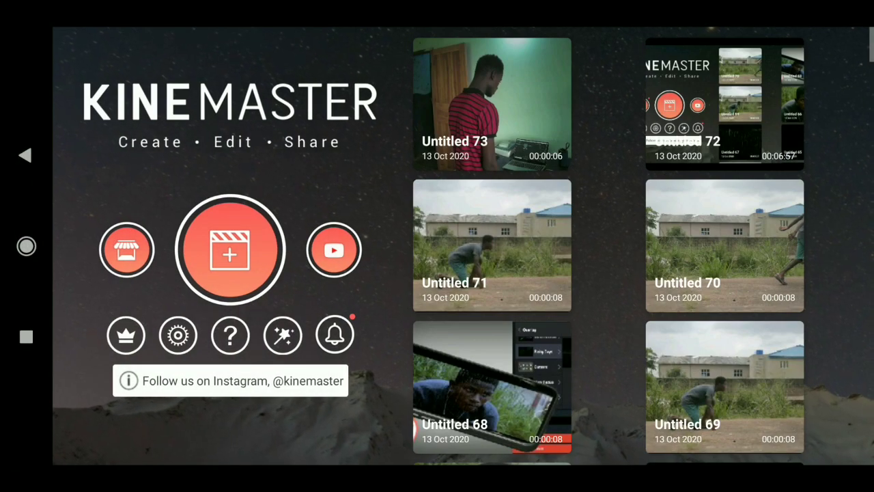
click(177, 334)
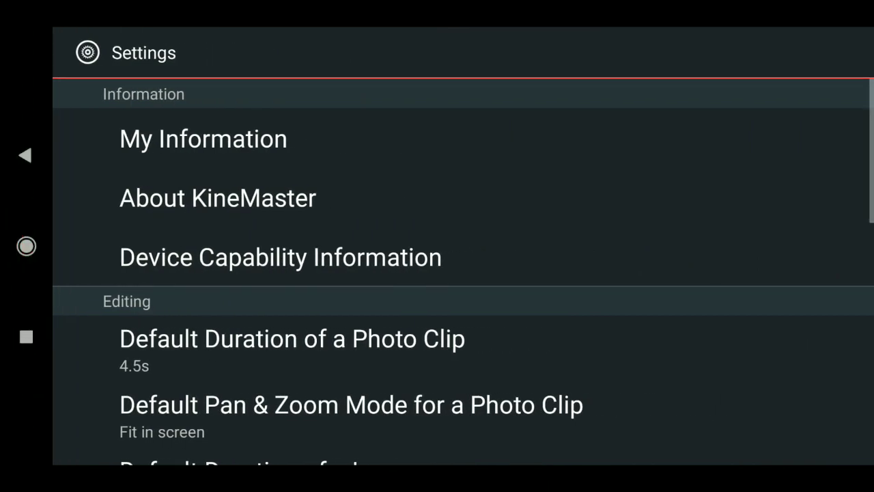
scroll(610, 410, down, 10)
scroll(624, 384, up, 5)
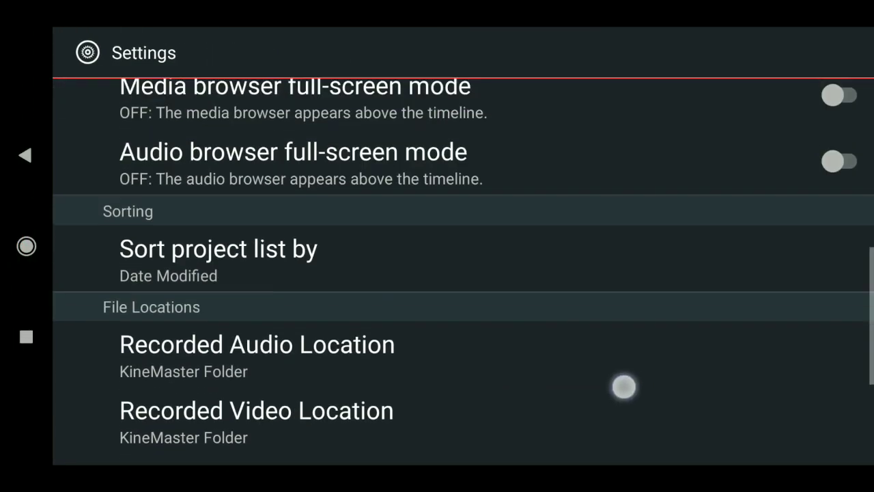
scroll(638, 348, down, 4)
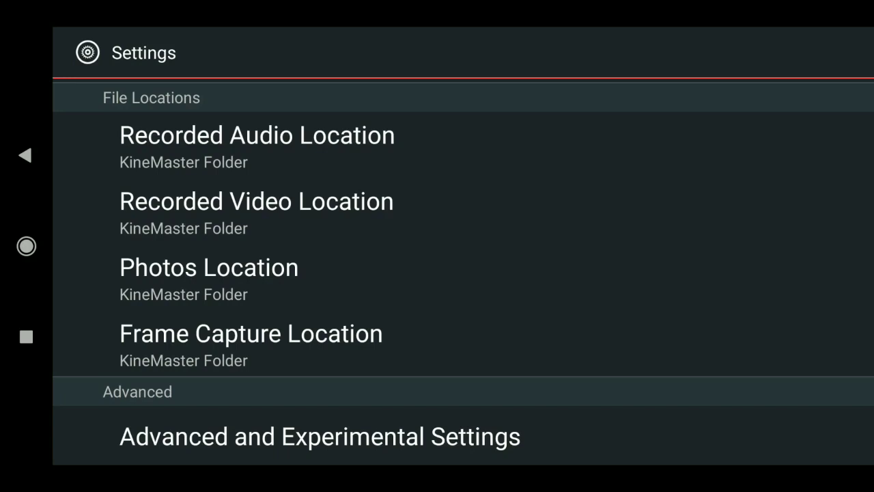
click(523, 437)
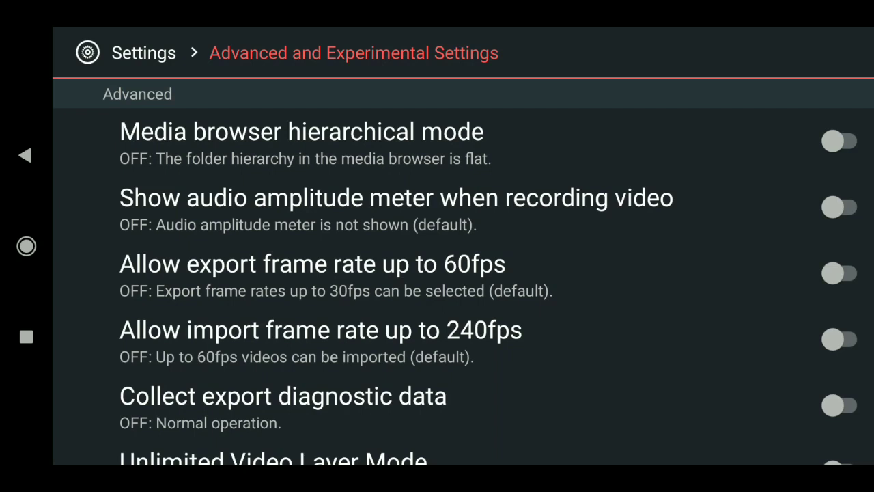
drag(609, 365, 659, 255)
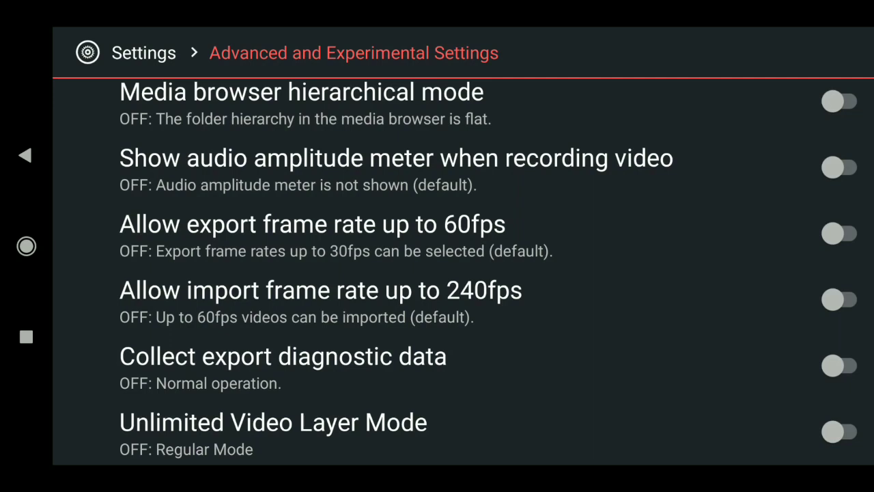
click(839, 431)
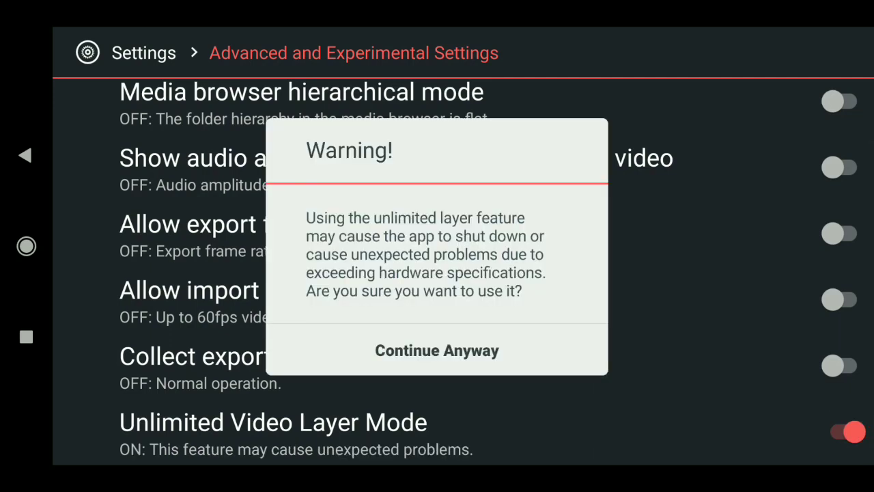
click(528, 345)
key(Escape)
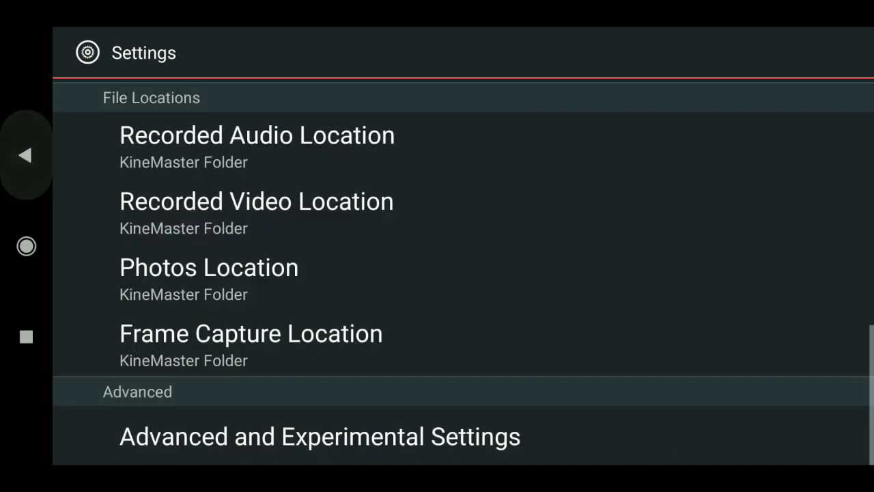
key(Escape)
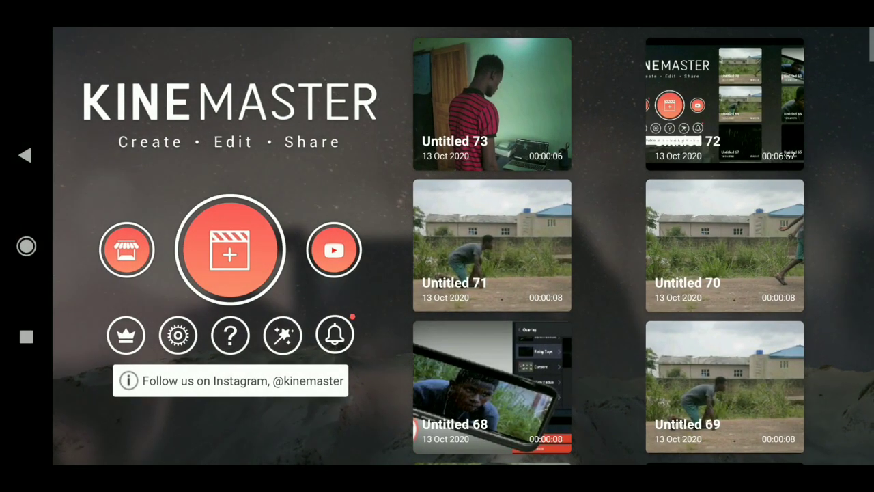
Reopen the Untitled 73 project in the editor.
click(504, 115)
click(249, 228)
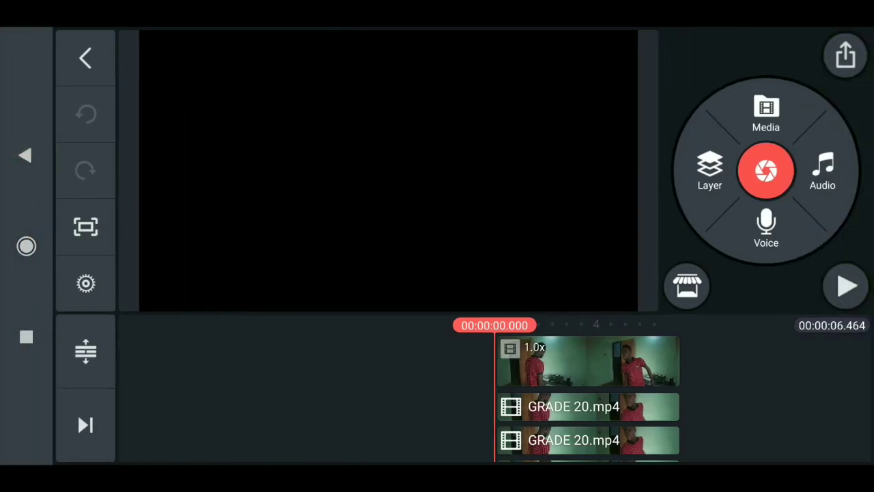
click(85, 350)
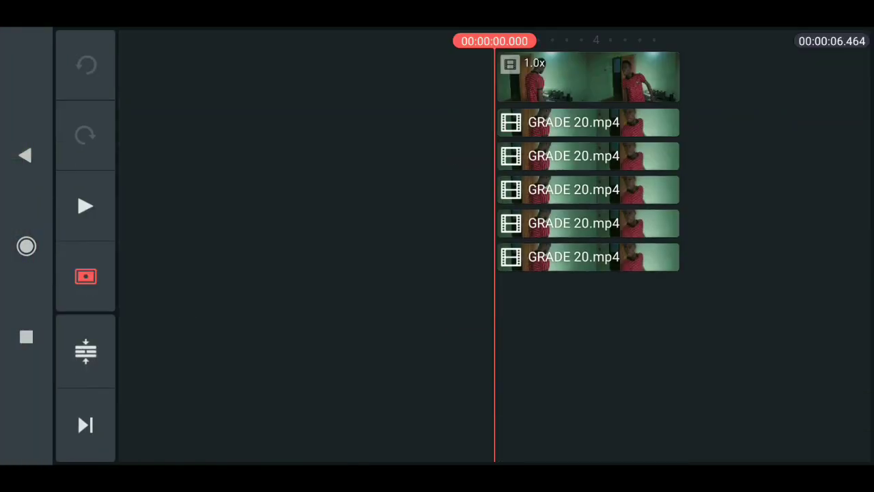
click(86, 350)
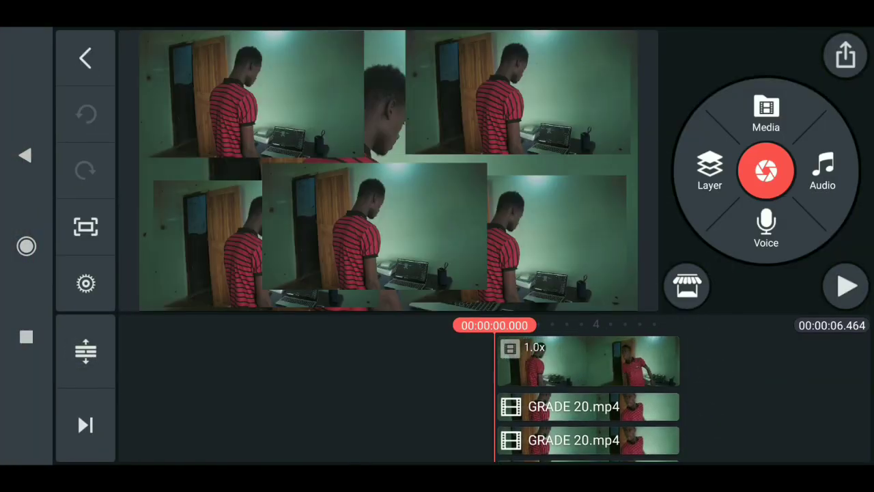
Send the second GRADE 20.mp4 layer back one level and move it to upper centre.
click(610, 409)
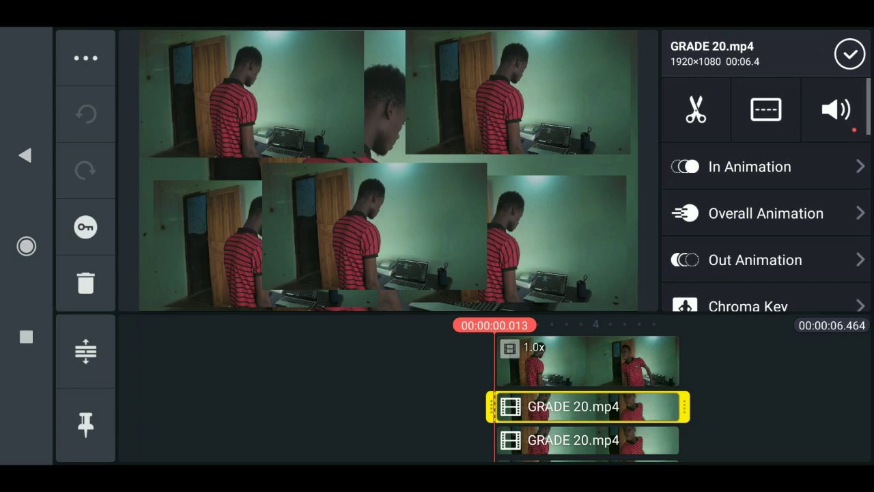
click(72, 59)
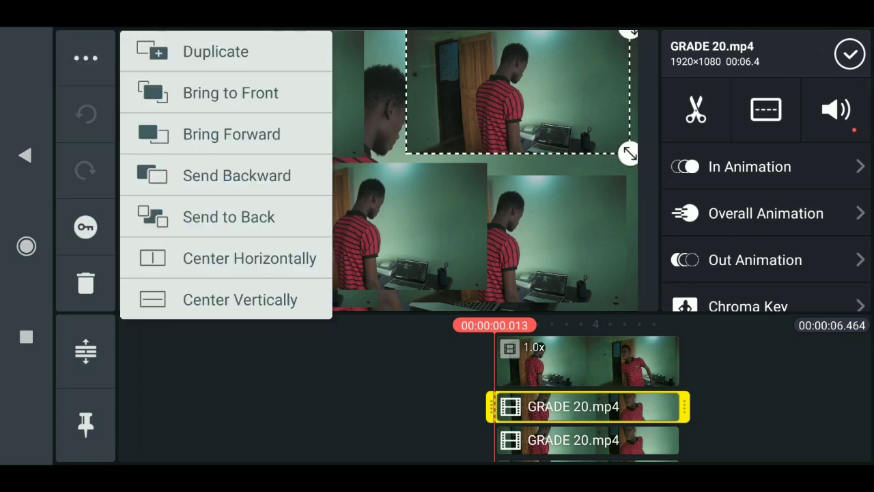
click(236, 174)
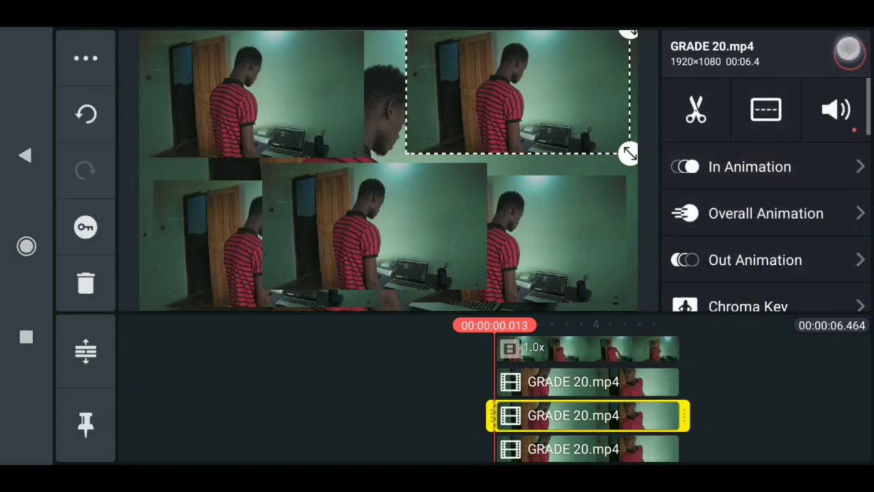
click(850, 53)
click(491, 129)
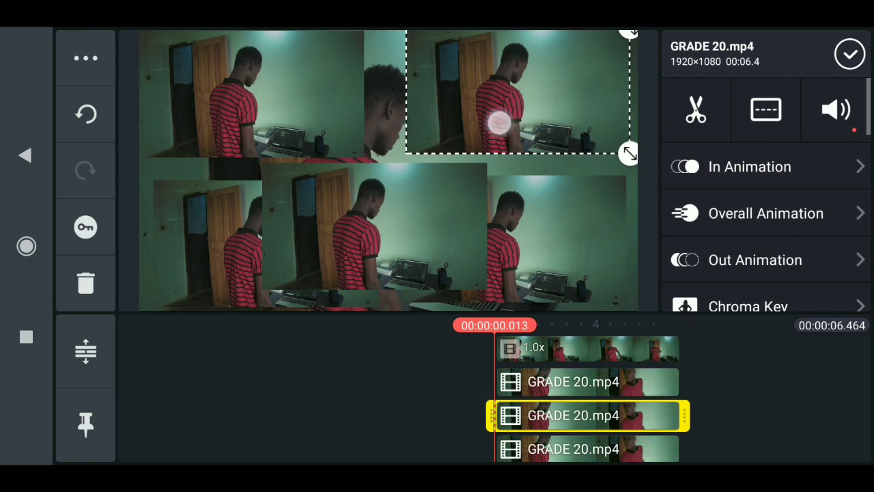
click(433, 146)
drag(518, 92, 432, 127)
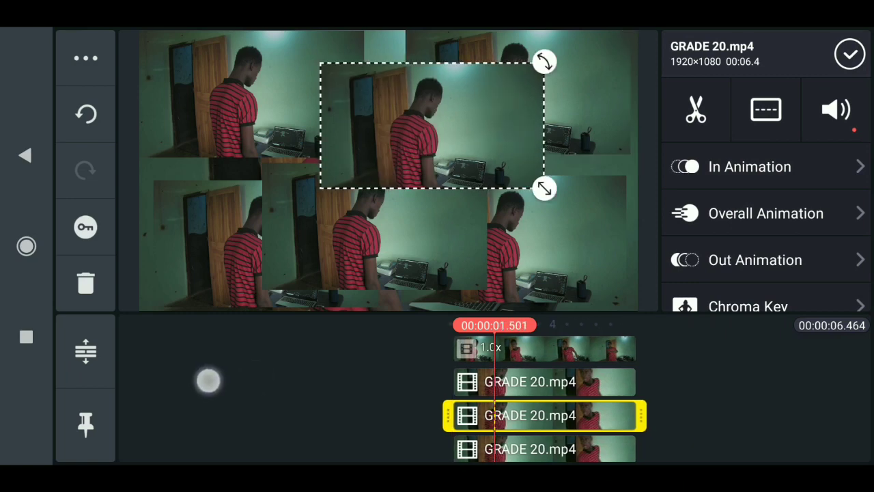
click(849, 54)
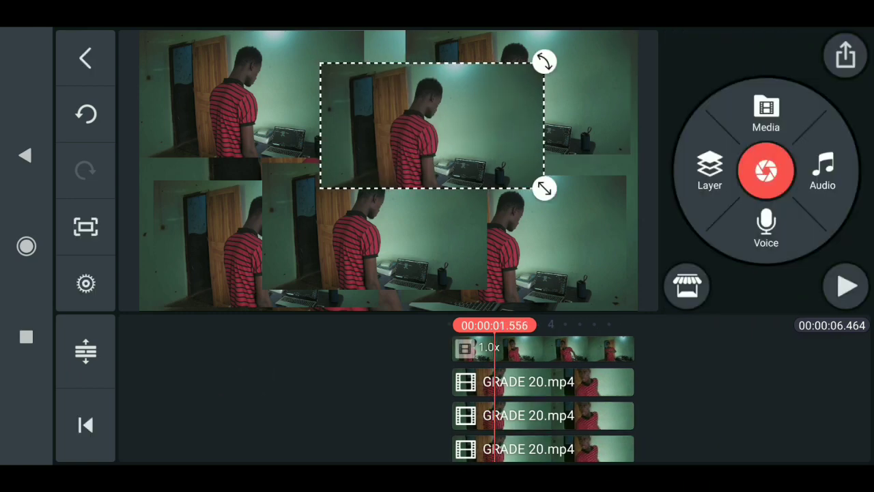
click(86, 352)
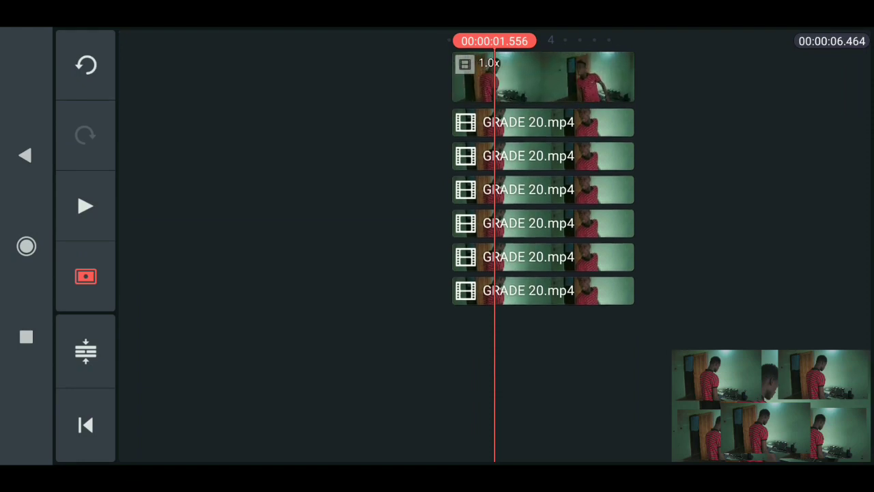
Duplicate the second GRADE 20.mp4 layer and place the copy at the frame's left middle.
click(85, 352)
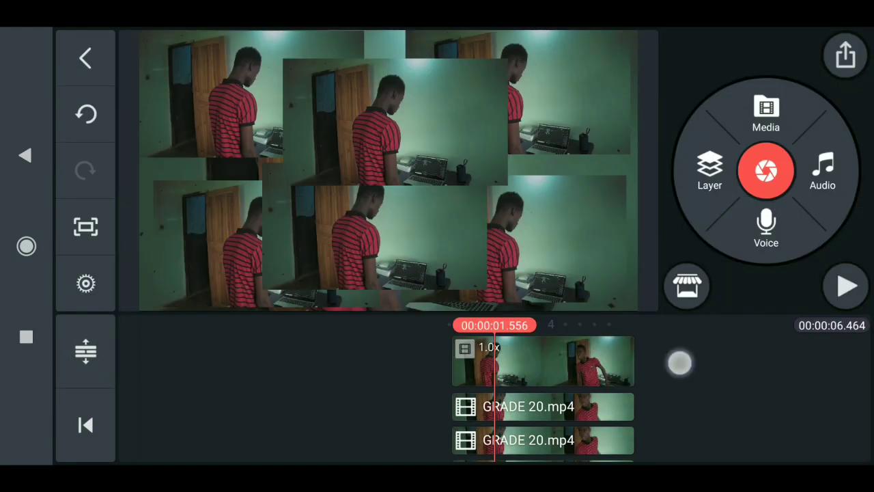
click(539, 375)
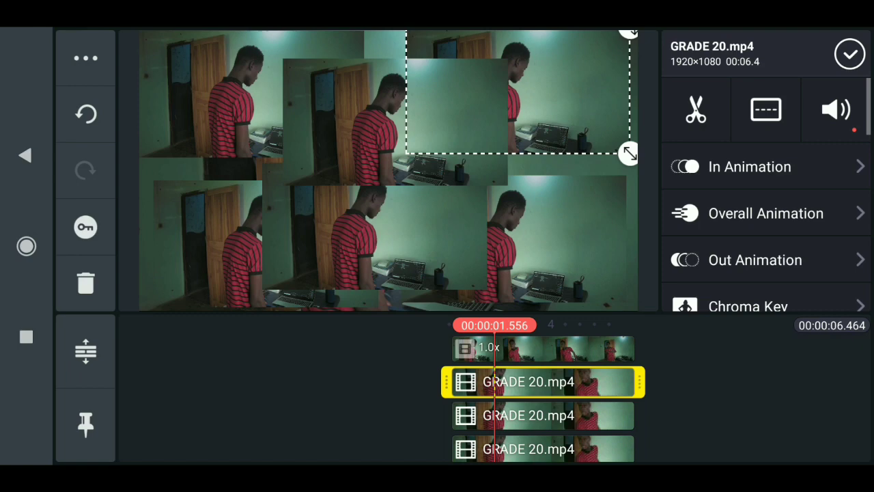
click(85, 58)
click(180, 54)
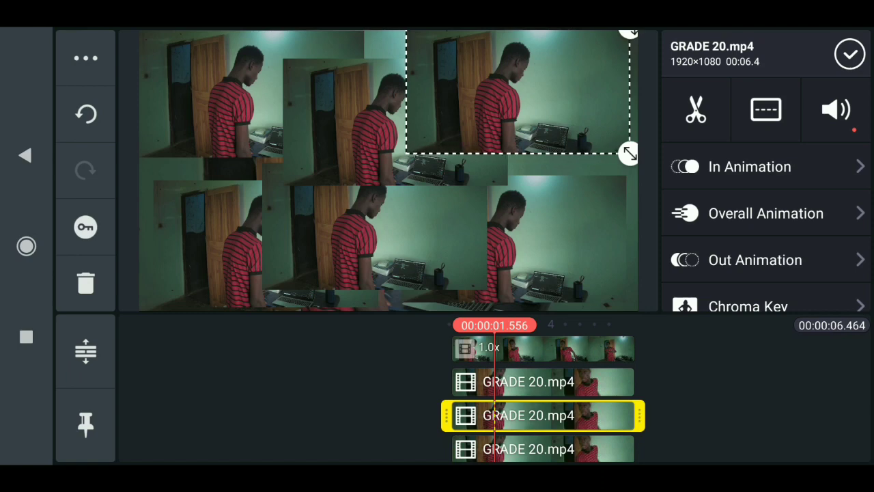
mouse_move(498, 102)
mouse_down()
mouse_move(437, 151)
mouse_move(171, 208)
mouse_up()
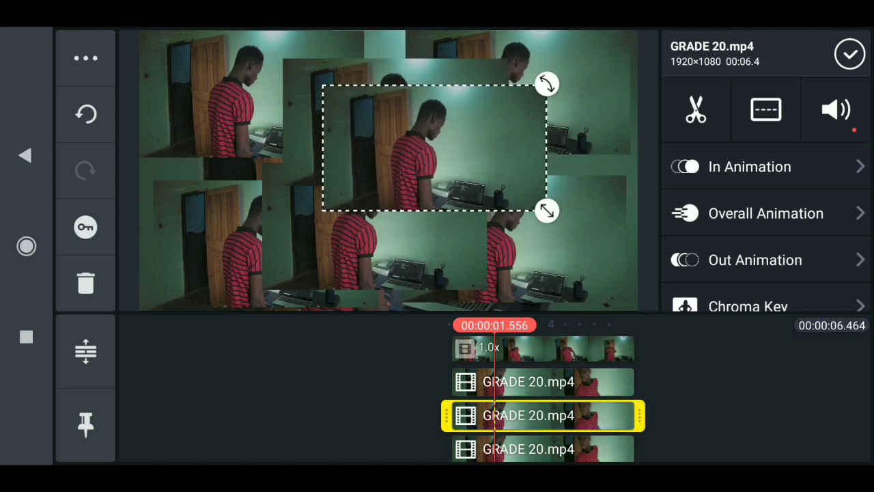
drag(232, 385, 168, 380)
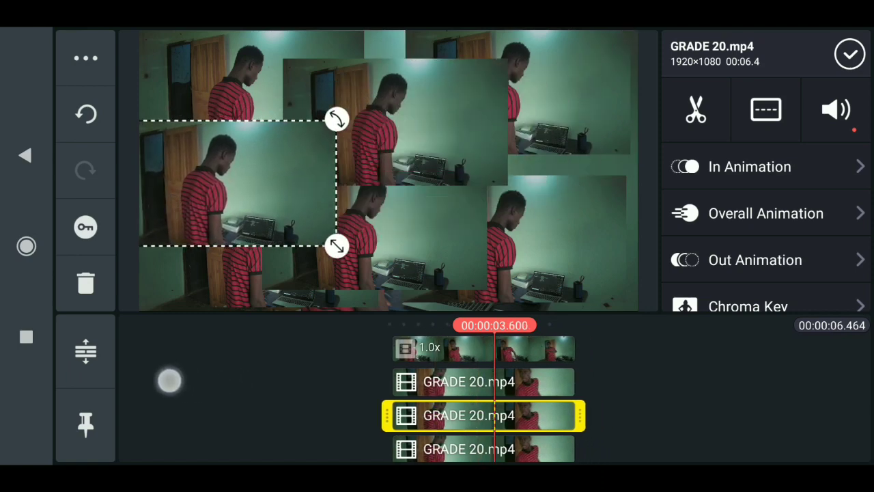
click(850, 54)
drag(633, 368, 633, 349)
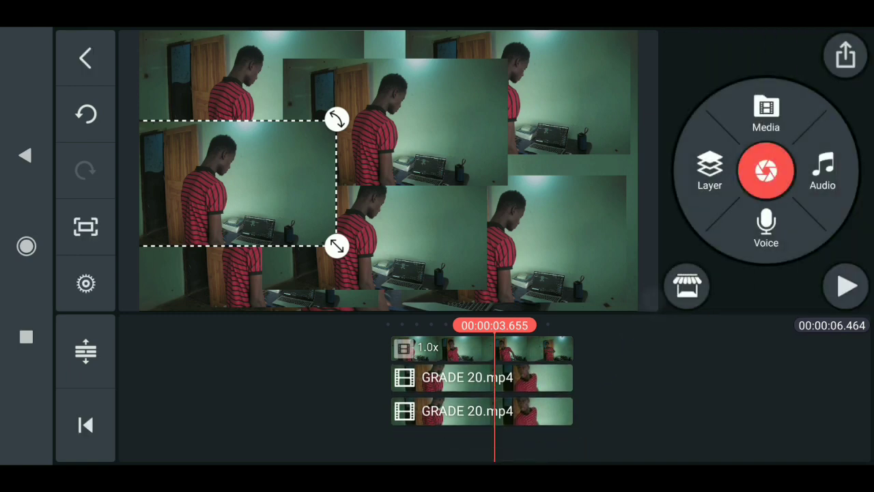
click(85, 351)
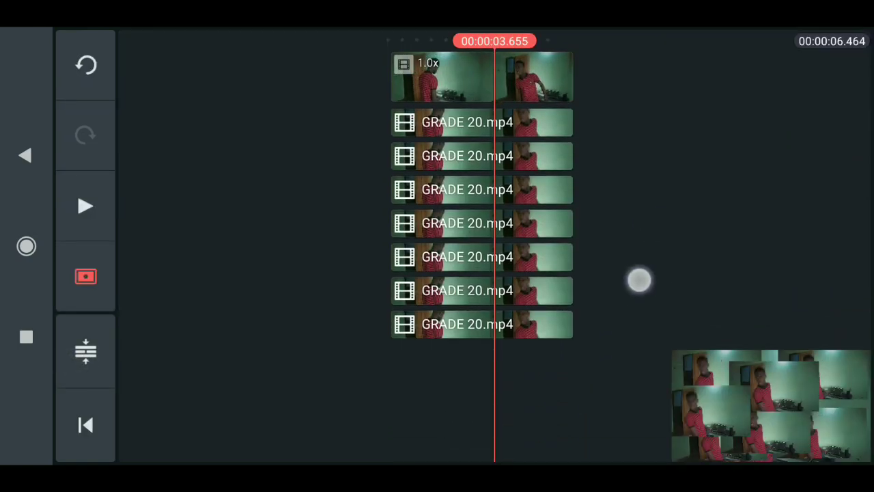
Duplicate a GRADE 20.mp4 layer and move the copy to the frame centre.
click(86, 350)
click(529, 395)
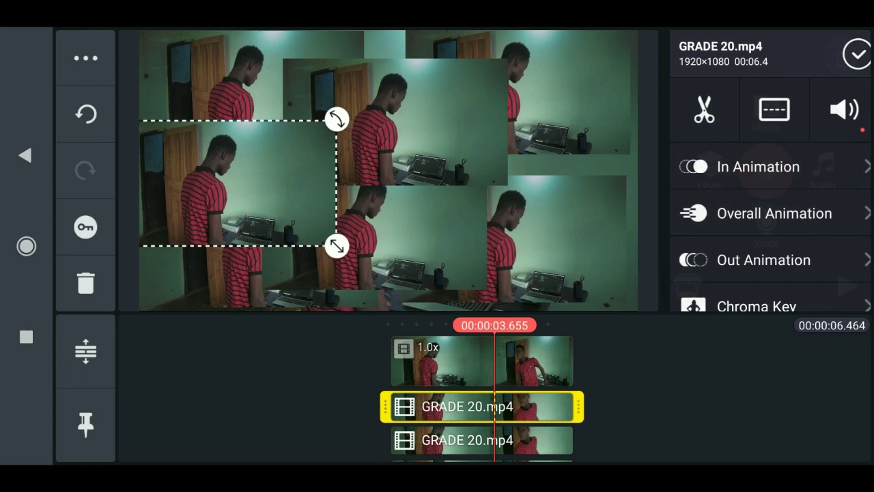
click(85, 58)
click(161, 49)
click(482, 406)
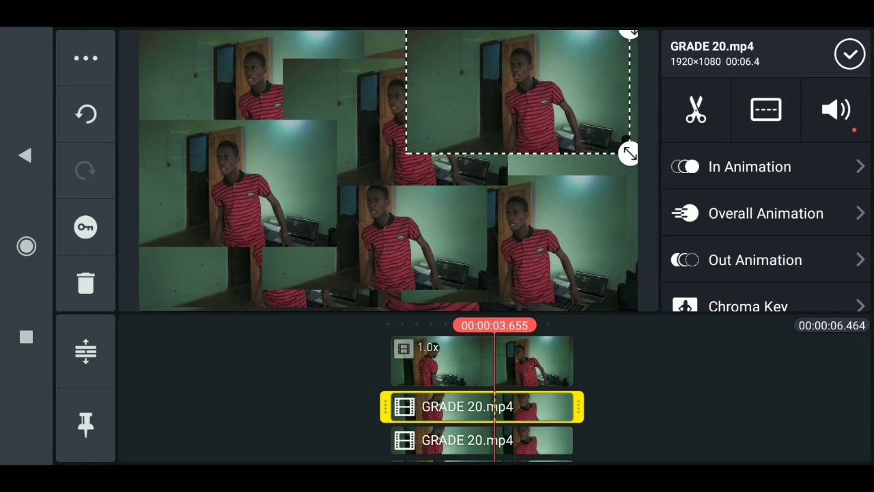
drag(558, 113, 470, 193)
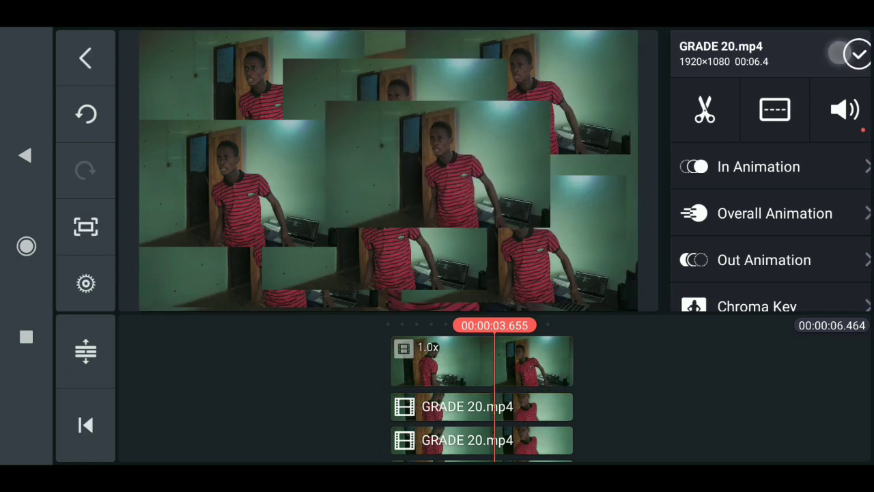
click(86, 352)
Send a layer back one level and shift it toward the lower middle.
click(85, 352)
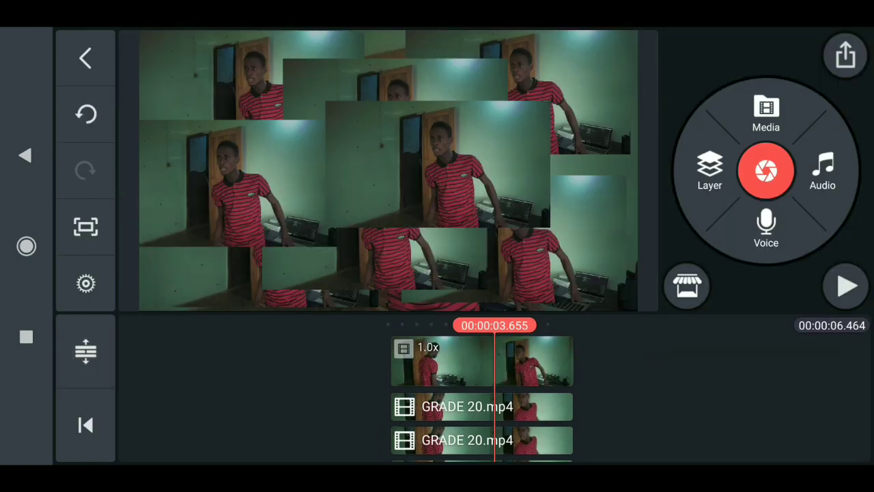
click(481, 406)
click(85, 58)
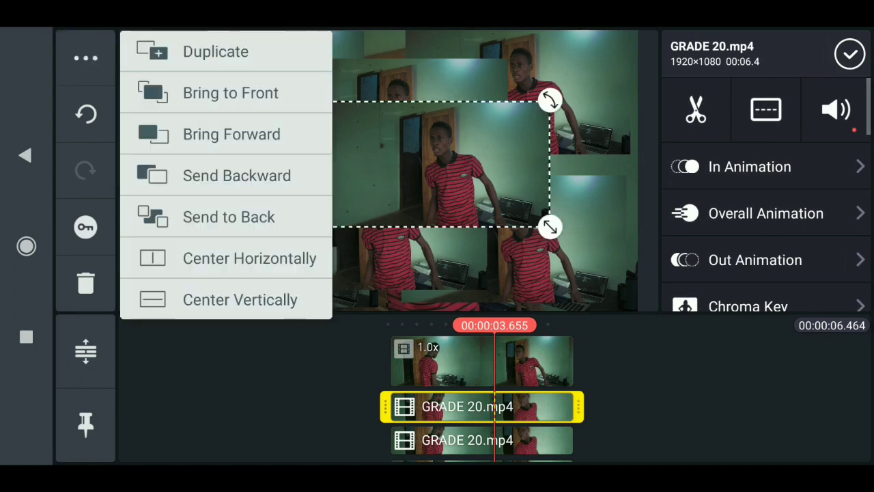
click(232, 134)
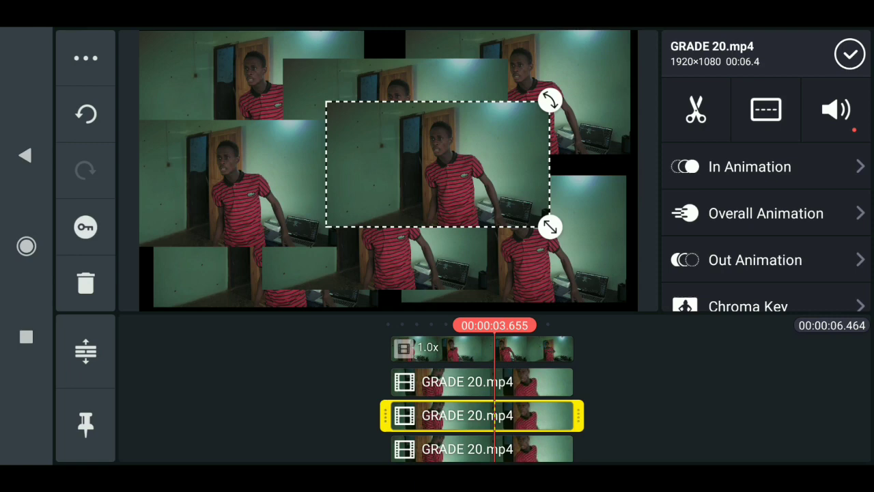
drag(415, 195, 380, 229)
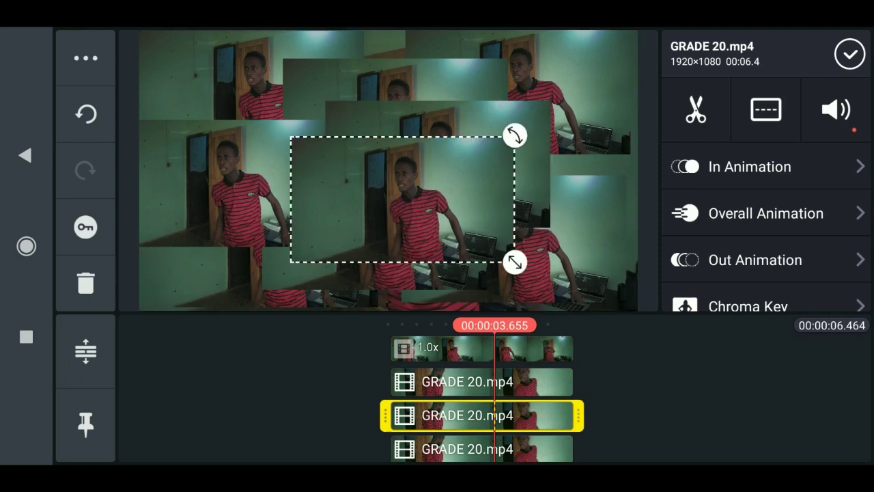
drag(429, 211, 404, 250)
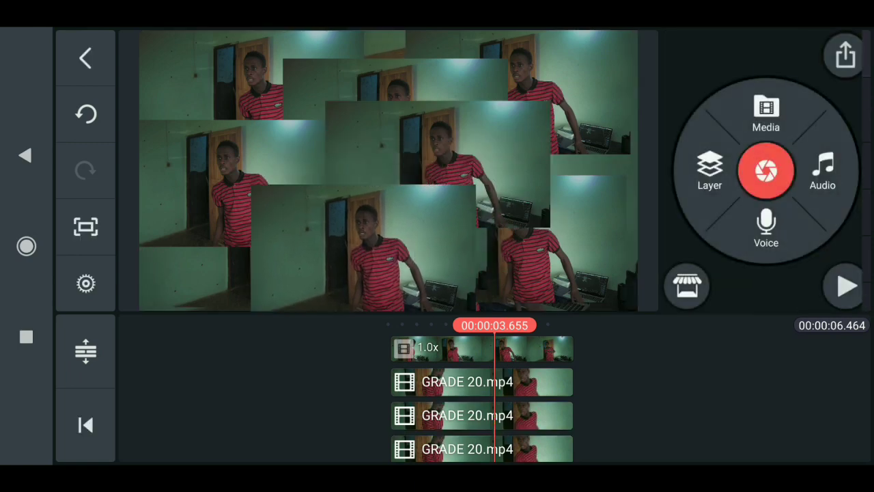
Nudge the second-row GRADE 20.mp4 layer slightly left, just below and left of centre.
click(85, 351)
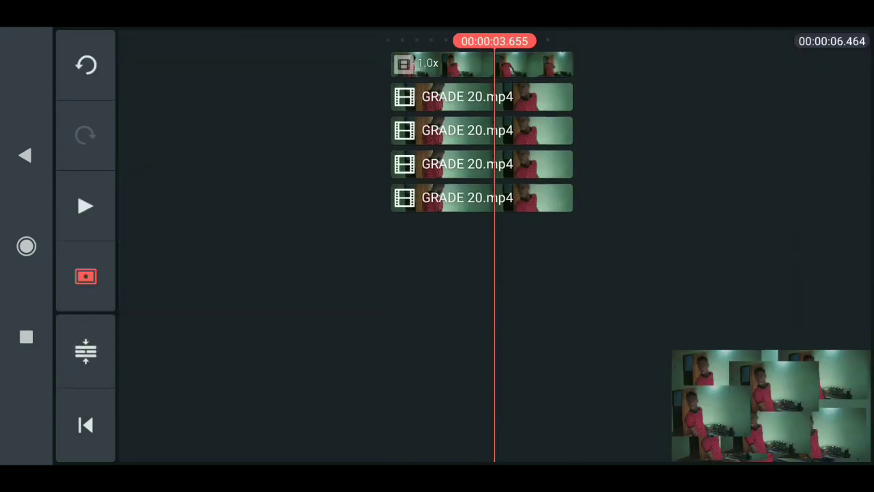
click(86, 351)
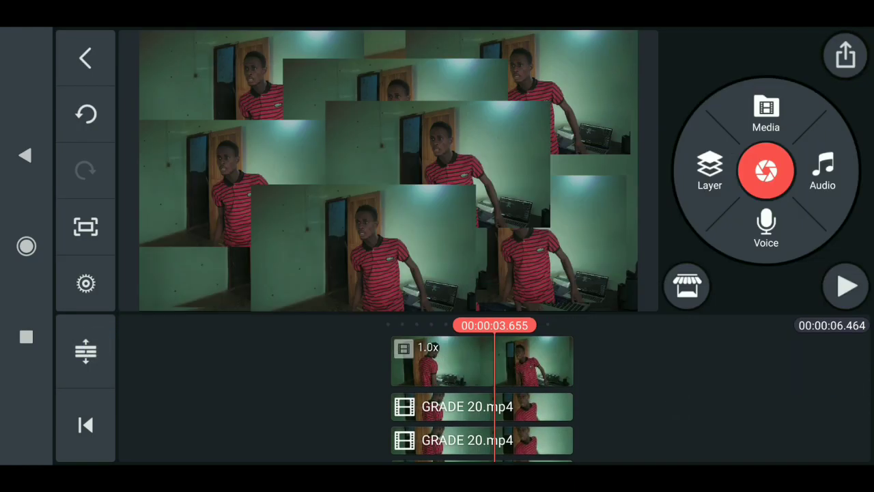
click(502, 408)
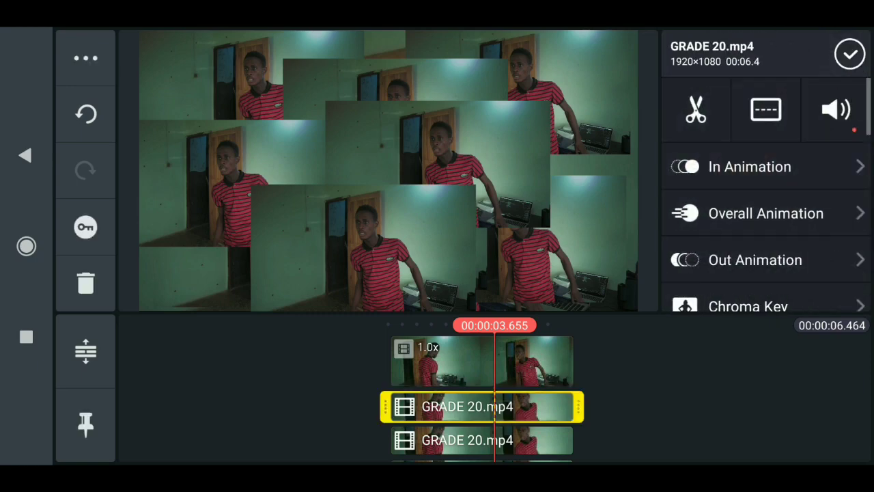
click(86, 58)
click(481, 406)
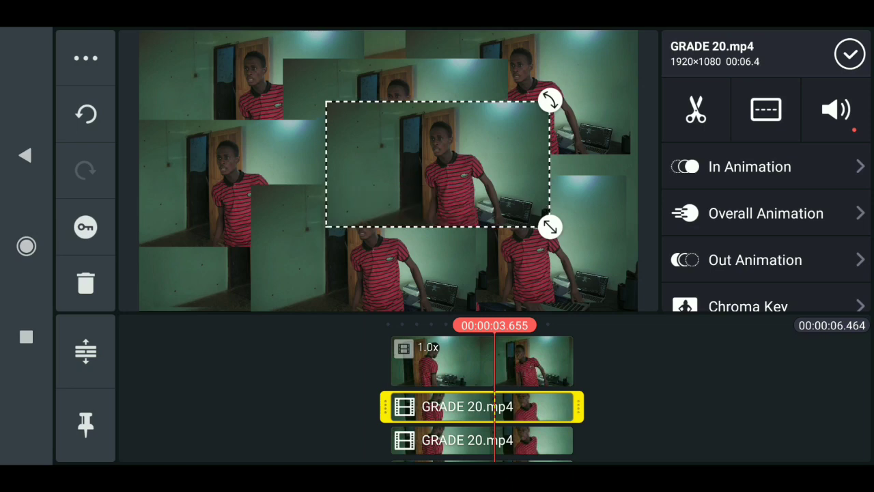
mouse_move(465, 171)
mouse_down()
mouse_move(423, 138)
mouse_move(387, 200)
mouse_up()
drag(283, 221, 224, 265)
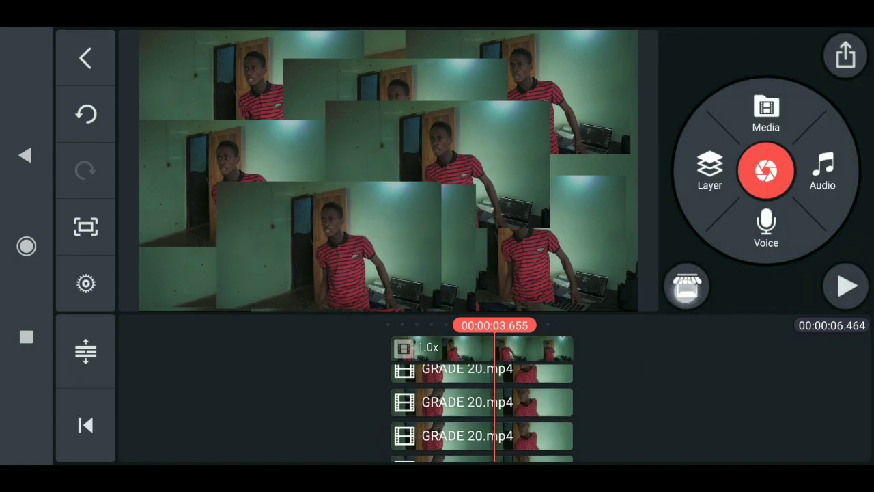